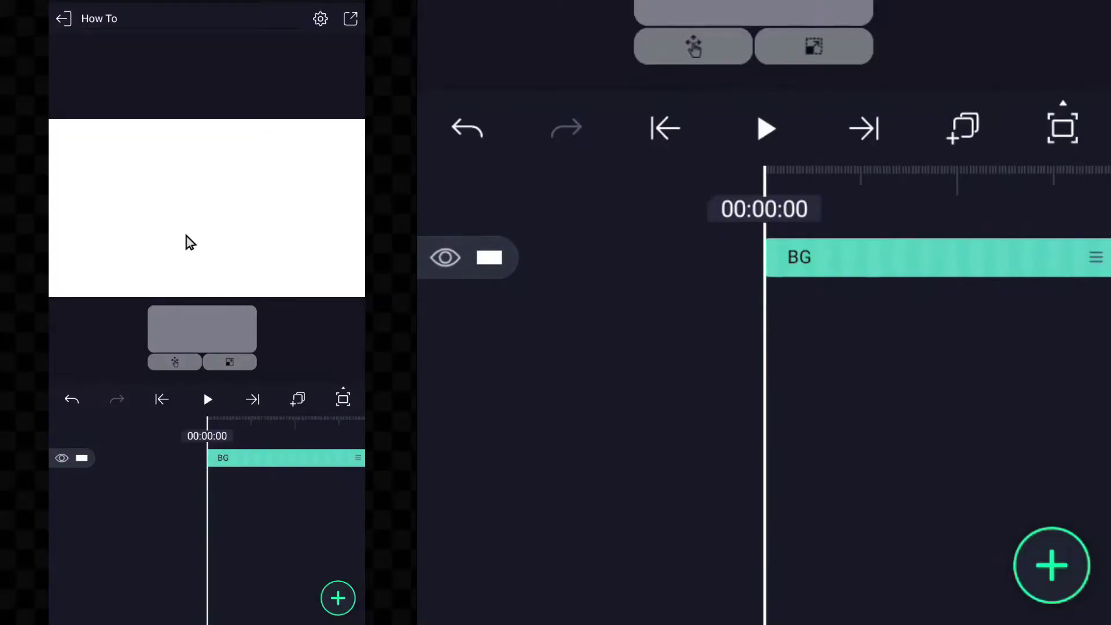
Add the article image EDrop_1698955508384.jpg from the Download media above the BG layer and put it in its own group
{"action": "left_click", "coordinate": [332, 596]}
{"action": "left_click", "coordinate": [611, 252]}
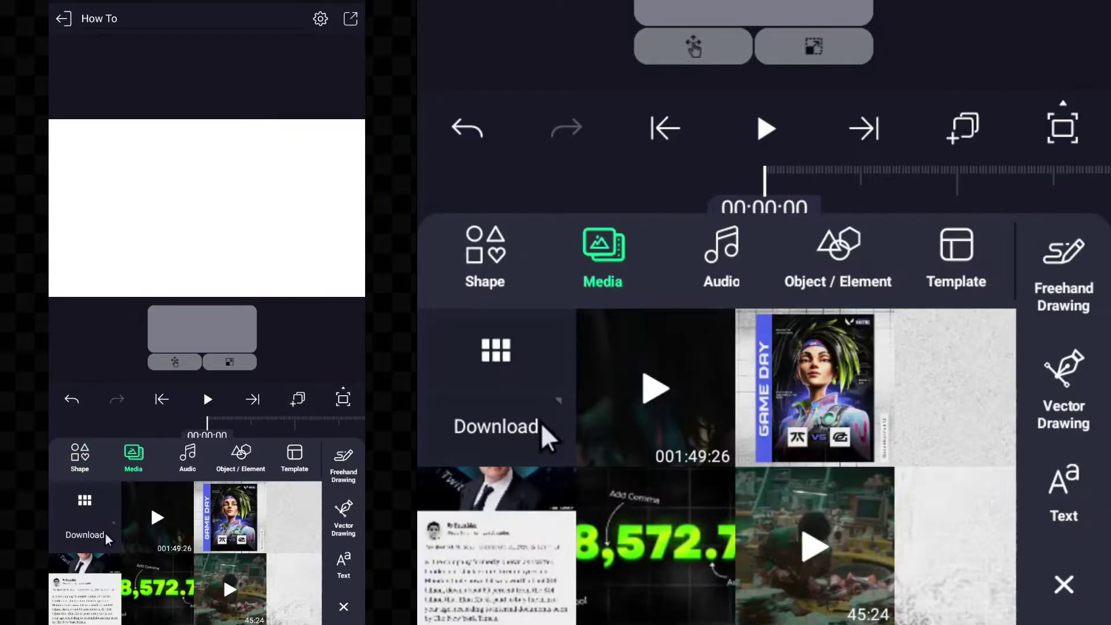
{"action": "left_click", "coordinate": [524, 529]}
{"action": "mouse_move", "coordinate": [178, 296]}
{"action": "left_mouse_down"}
{"action": "mouse_move", "coordinate": [121, 475]}
{"action": "mouse_move", "coordinate": [185, 276]}
{"action": "left_mouse_up"}
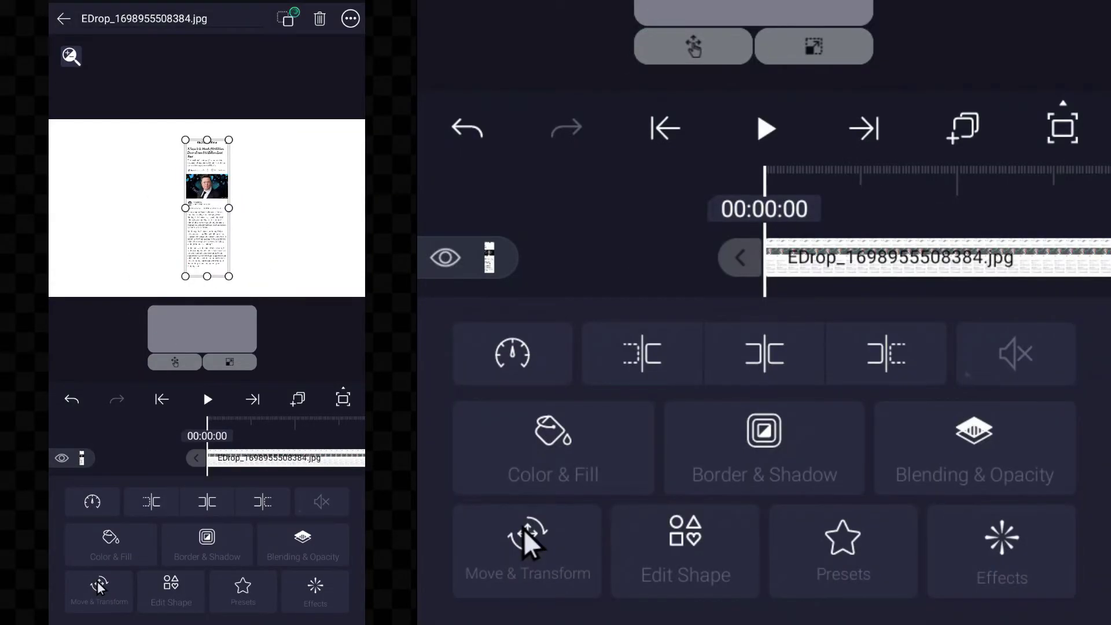
{"action": "key", "text": "ctrl+z"}
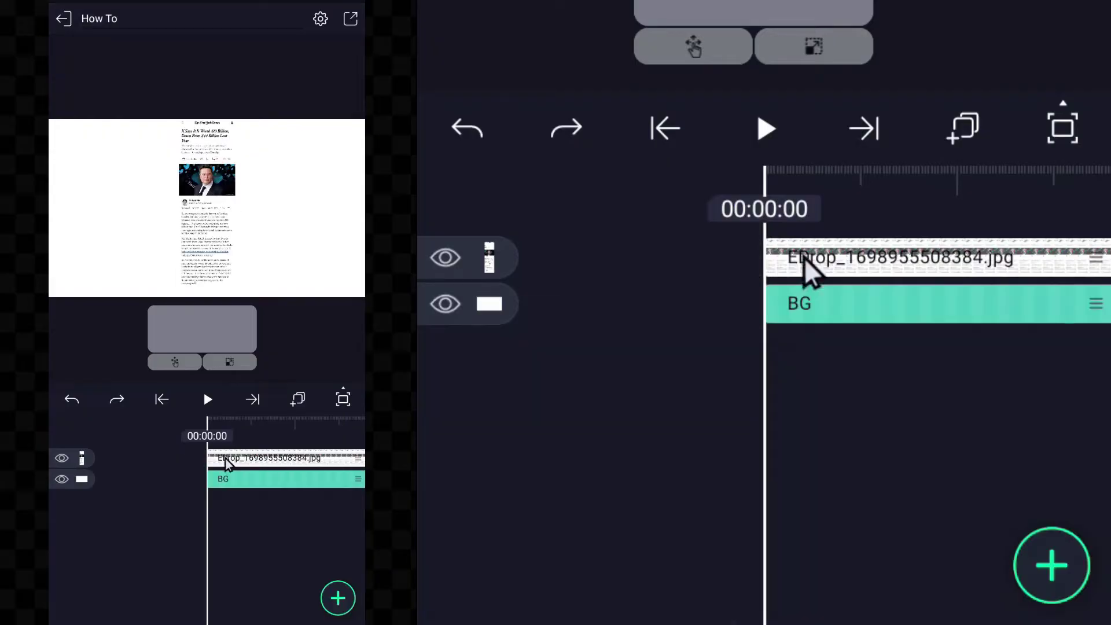
{"action": "left_click", "coordinate": [81, 459]}
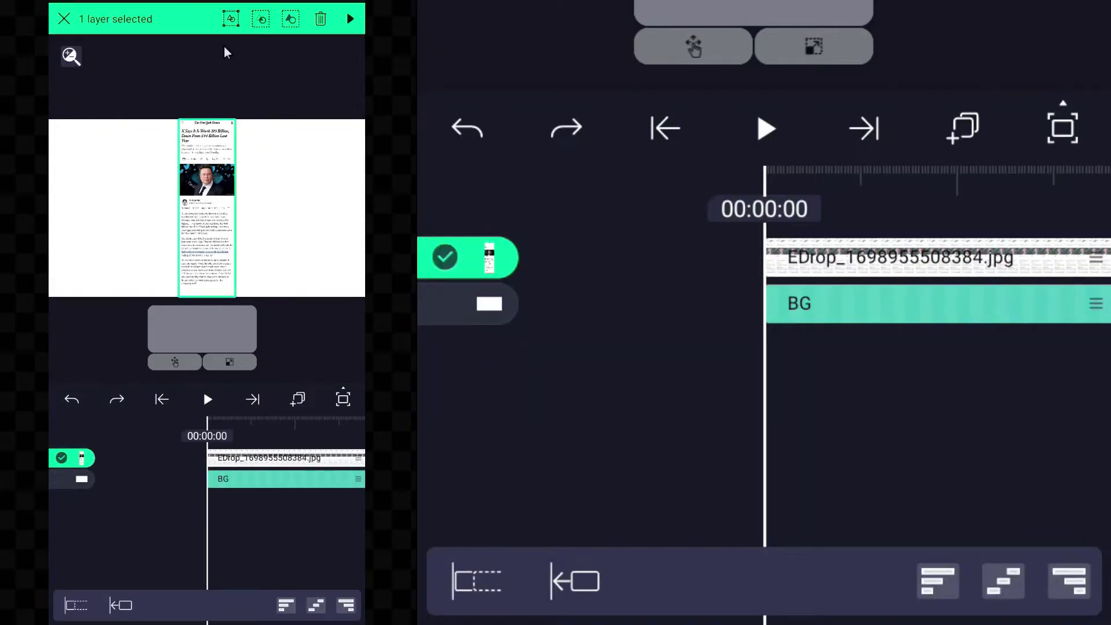
{"action": "left_click", "coordinate": [224, 27]}
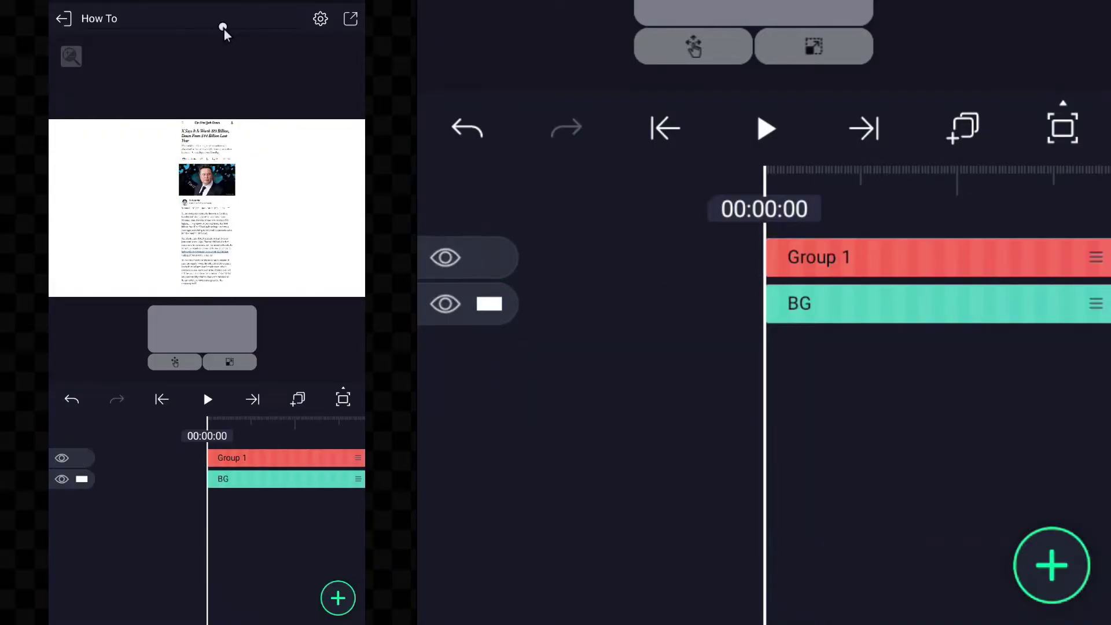
Enlarge Group 1 proportionally to about 547 by 1722 and position it at X 960, Y 1031.16
{"action": "left_click", "coordinate": [237, 457]}
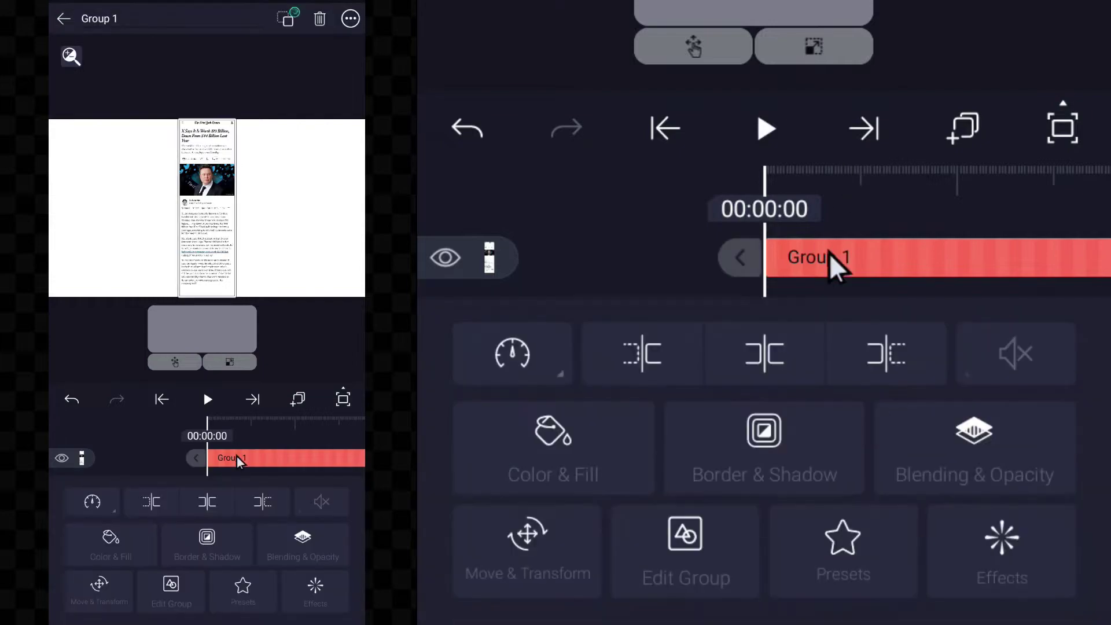
{"action": "left_click", "coordinate": [114, 607]}
{"action": "left_click", "coordinate": [343, 571]}
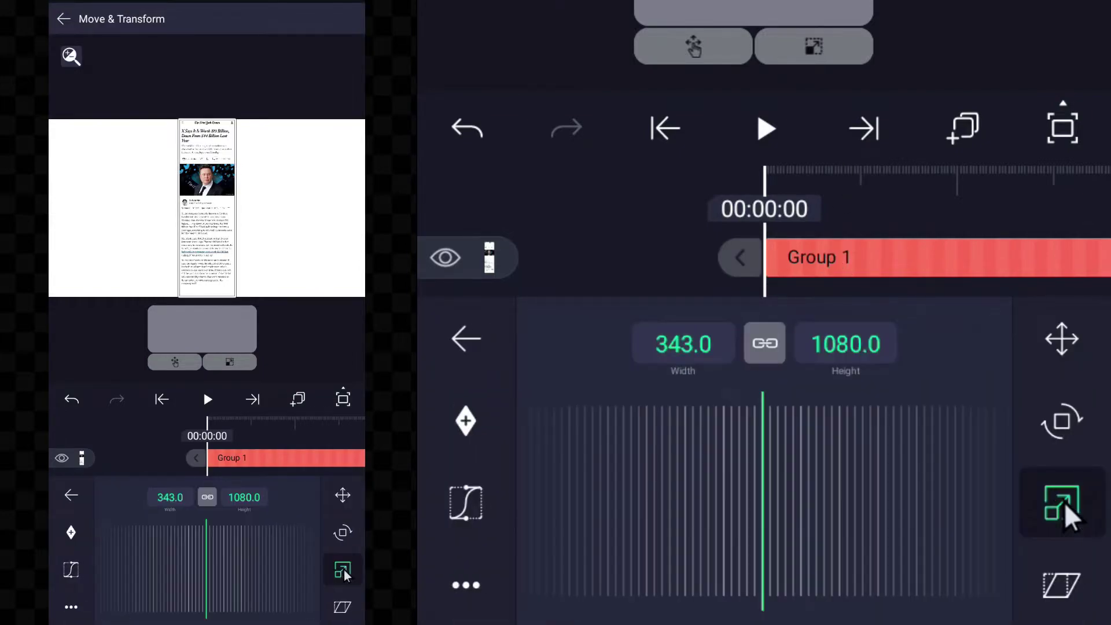
{"action": "left_click_drag", "start_coordinate": [124, 569], "coordinate": [299, 569]}
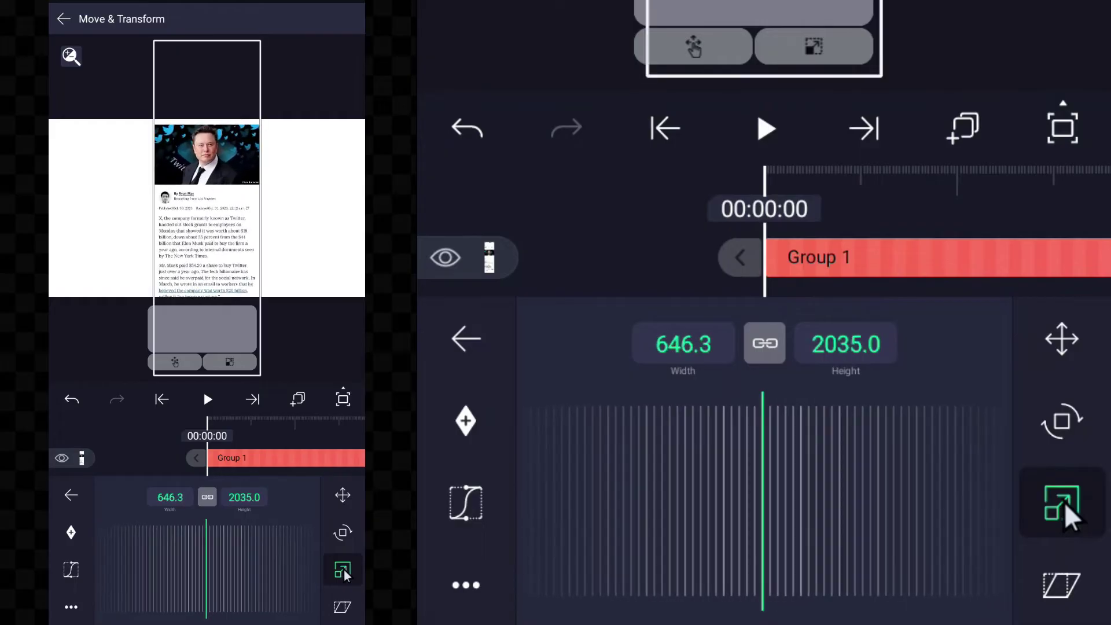
{"action": "left_click", "coordinate": [1069, 342]}
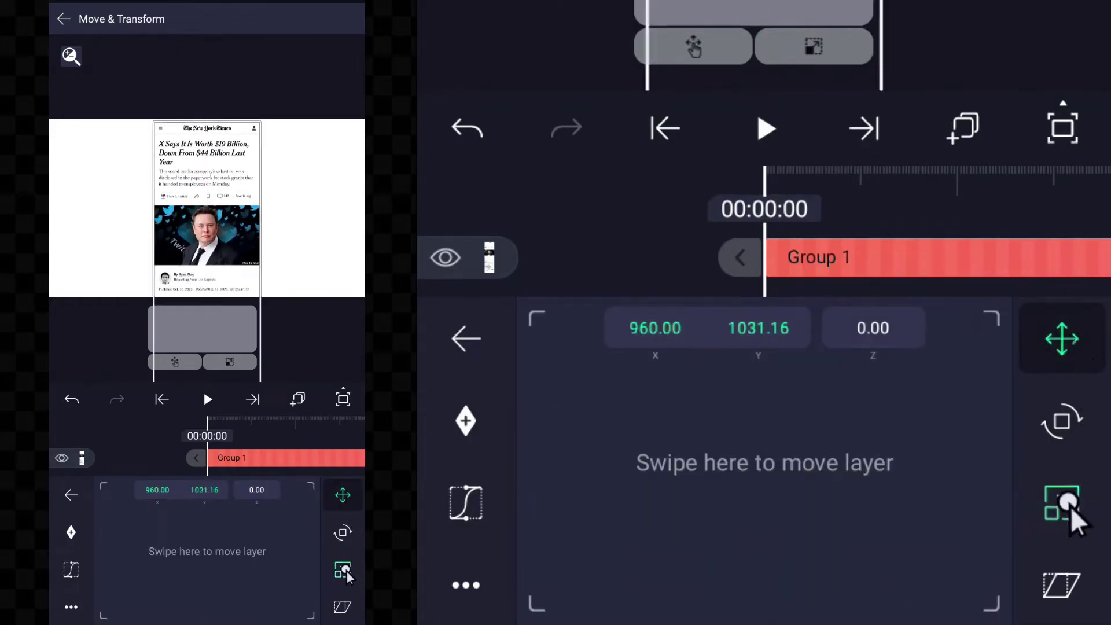
{"action": "left_click", "coordinate": [1066, 502]}
{"action": "left_click", "coordinate": [1052, 349]}
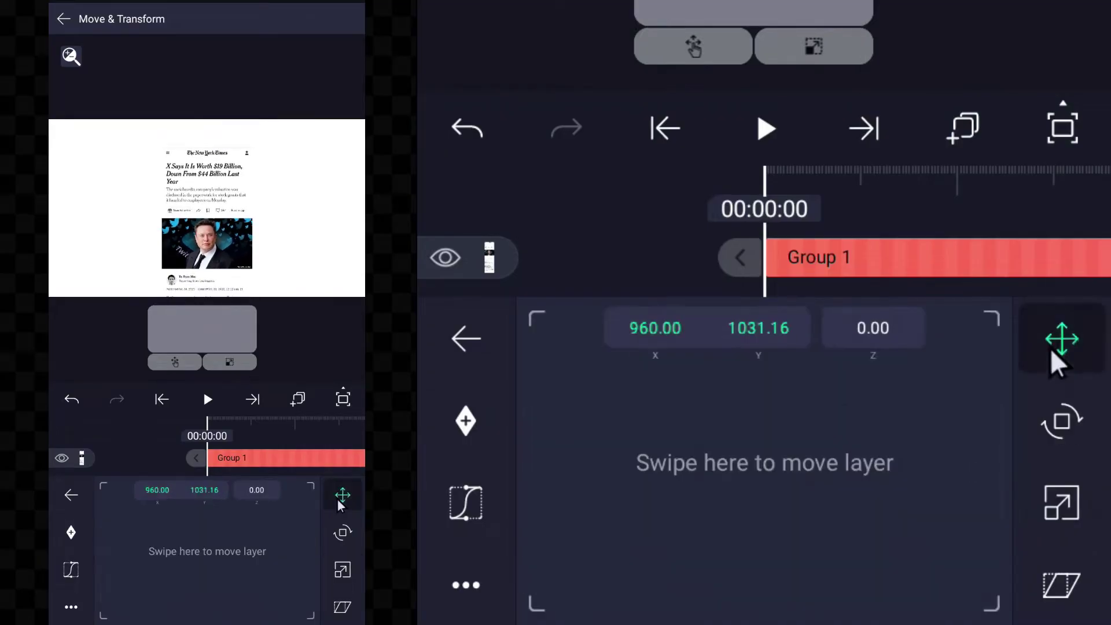
Keyframe the group's scale from 00:00:00 to 00:01:00 and its position from 00:00:30 to 00:01:30, shaping the motion with cubic bezier easing
{"action": "left_click", "coordinate": [1065, 518]}
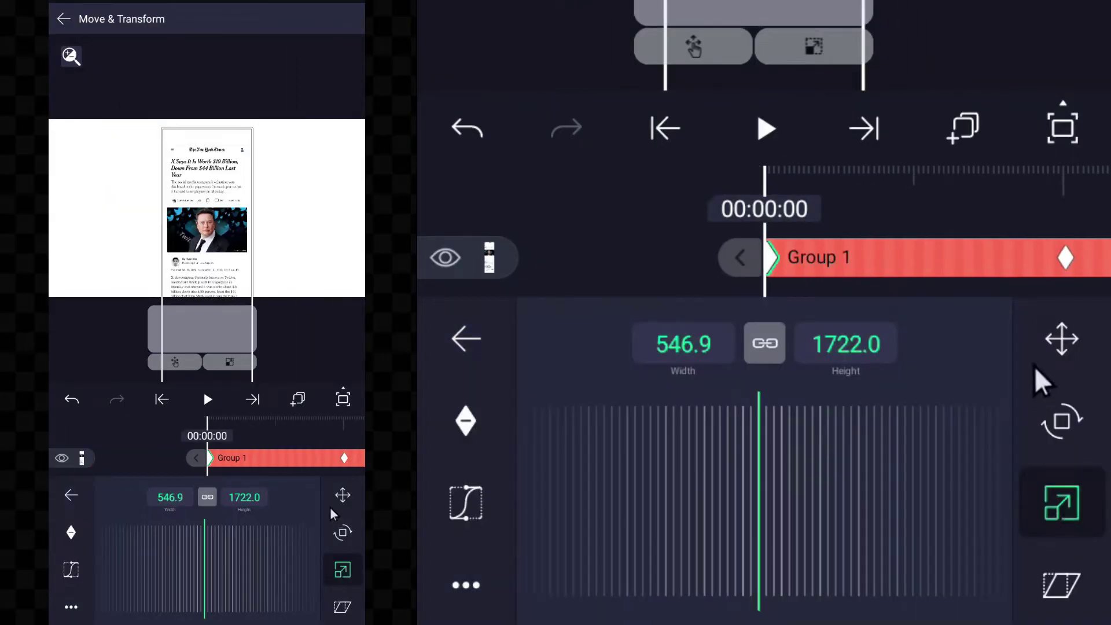
{"action": "left_click", "coordinate": [341, 496]}
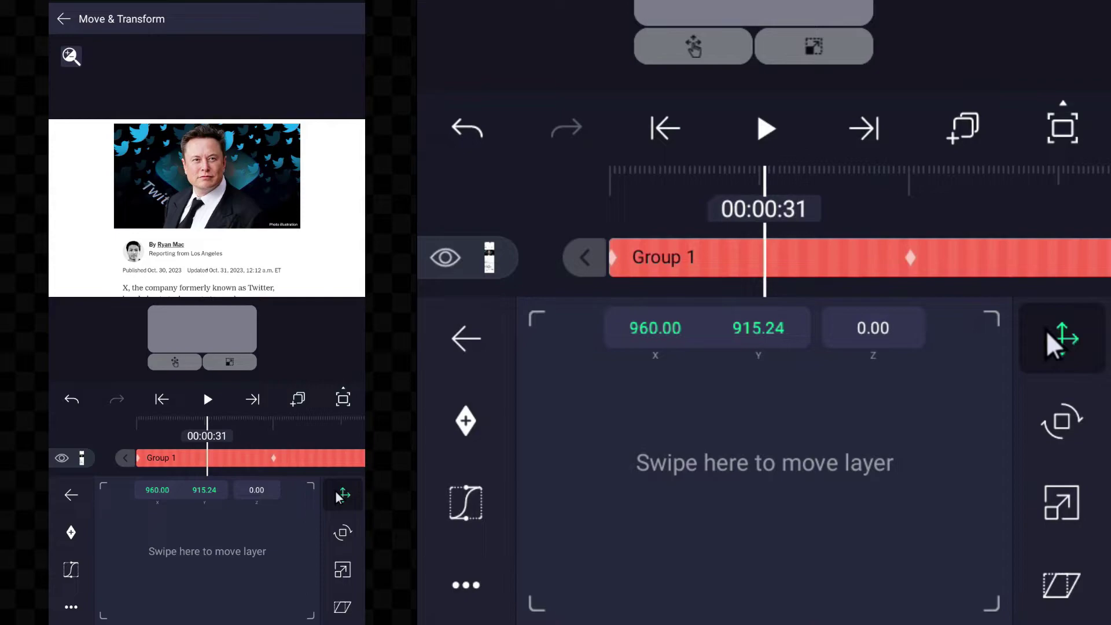
{"action": "key", "text": "Left"}
{"action": "key", "text": "k"}
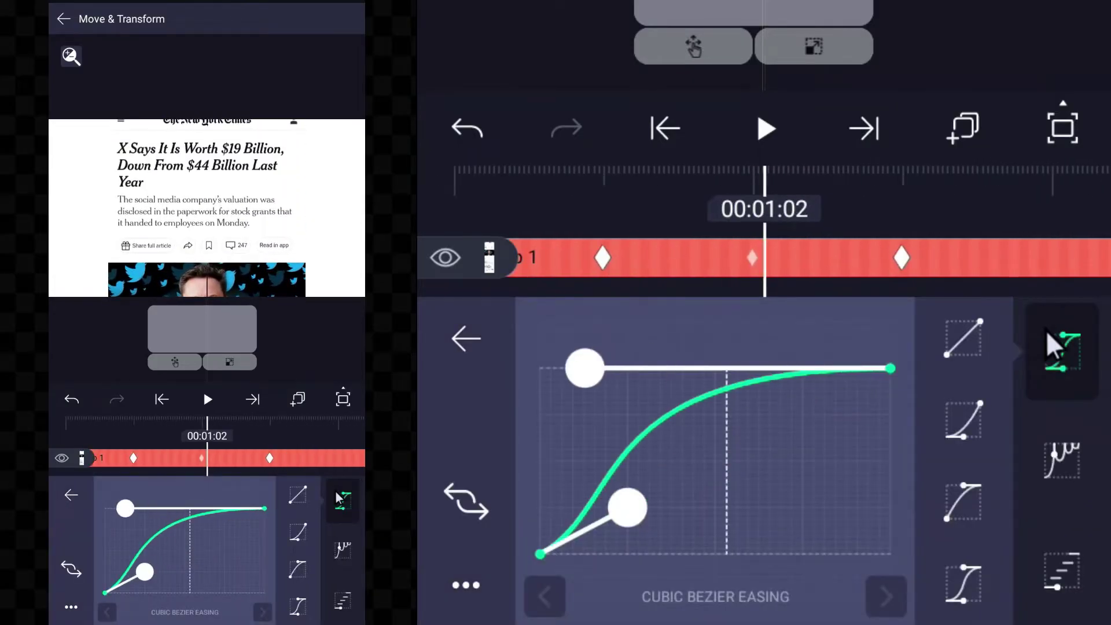
{"action": "left_click_drag", "start_coordinate": [627, 507], "coordinate": [820, 554]}
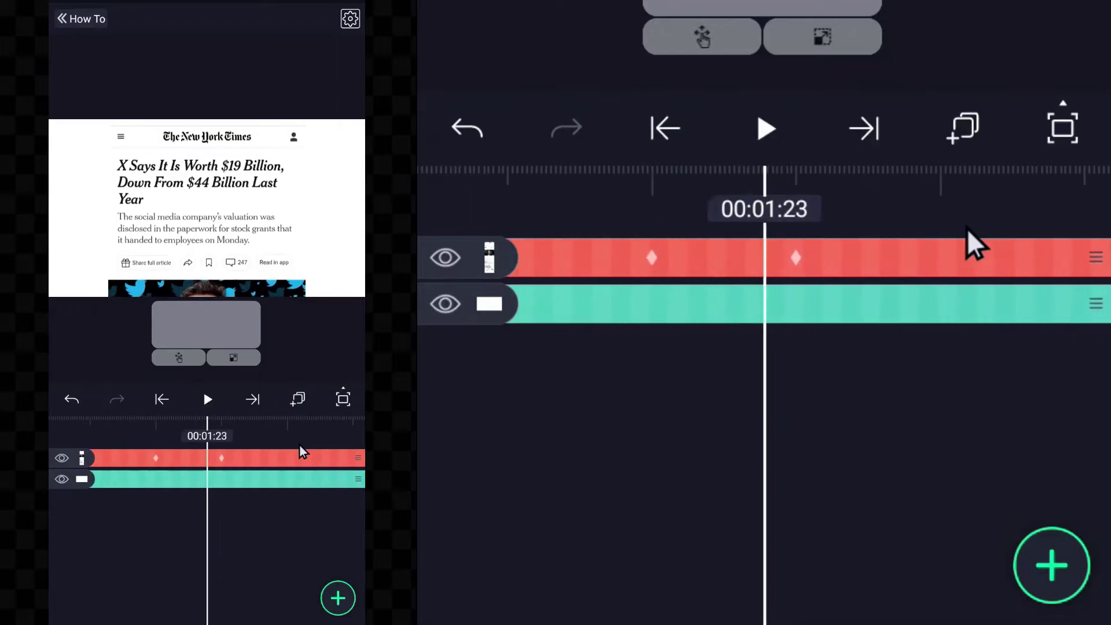
Apply the 3D Flip Layer effect with Standard Settings to the group
{"action": "left_click", "coordinate": [967, 239]}
{"action": "left_click", "coordinate": [1002, 555]}
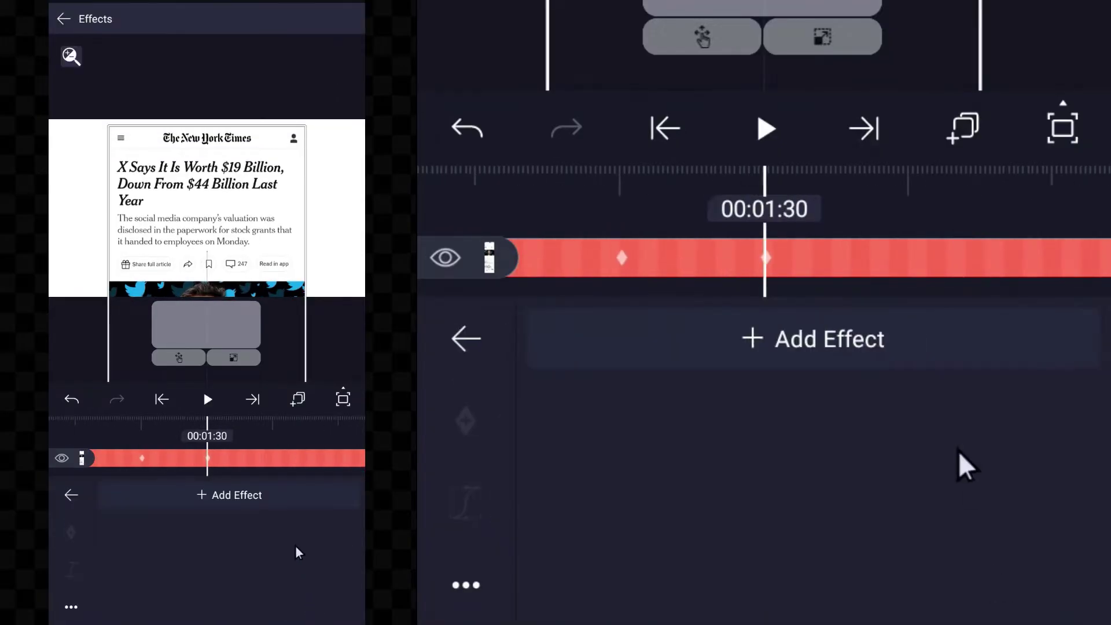
{"action": "left_click", "coordinate": [290, 492]}
{"action": "left_click", "coordinate": [290, 459]}
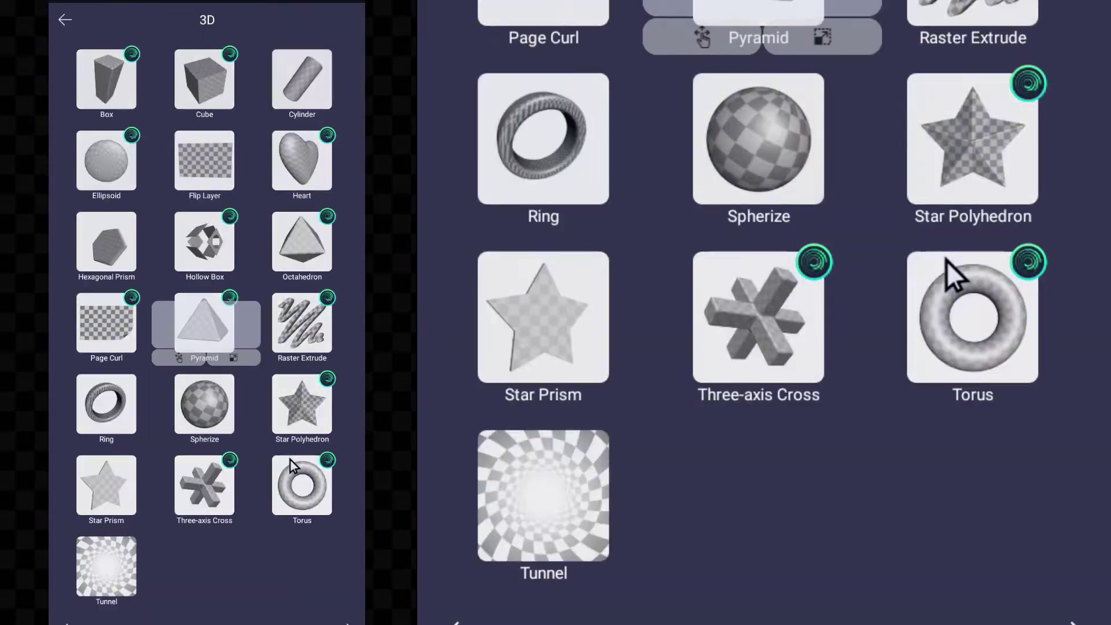
{"action": "left_click", "coordinate": [185, 176]}
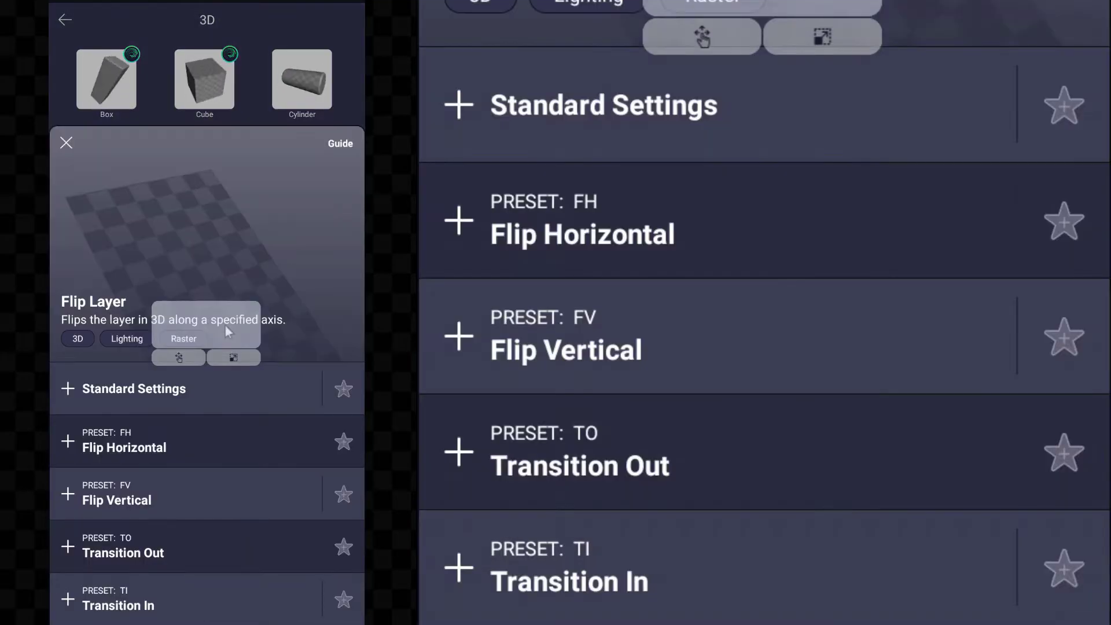
{"action": "left_click", "coordinate": [251, 402]}
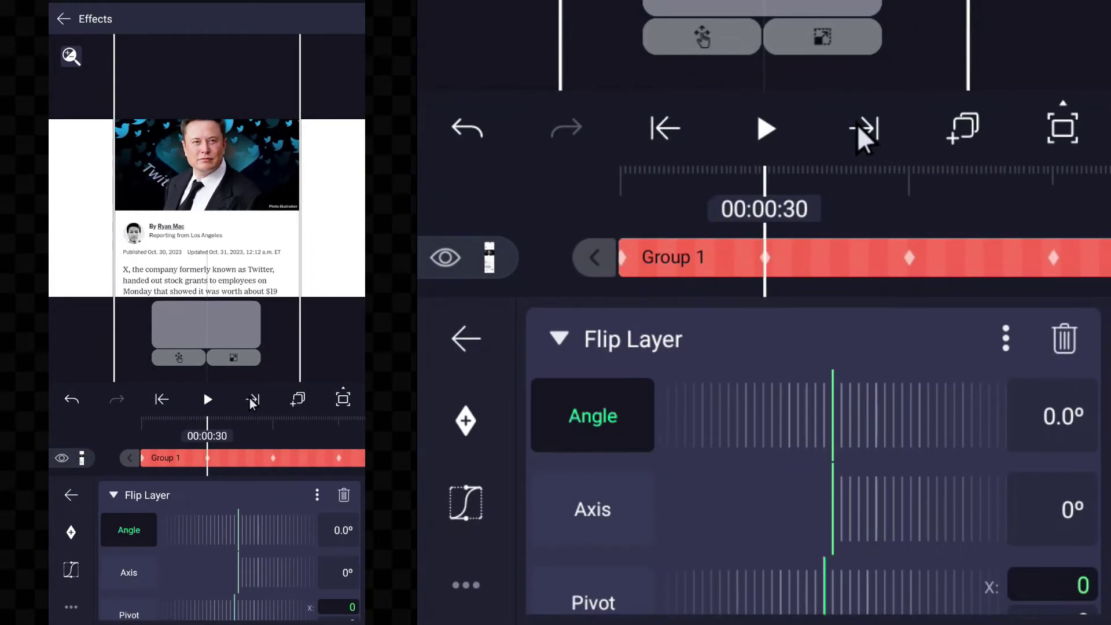
Animate the Flip Layer angle from 0° at 00:00:30 to 9° at 00:01:30, with the axis at 190°
{"action": "left_click", "coordinate": [252, 402]}
{"action": "left_click", "coordinate": [253, 401]}
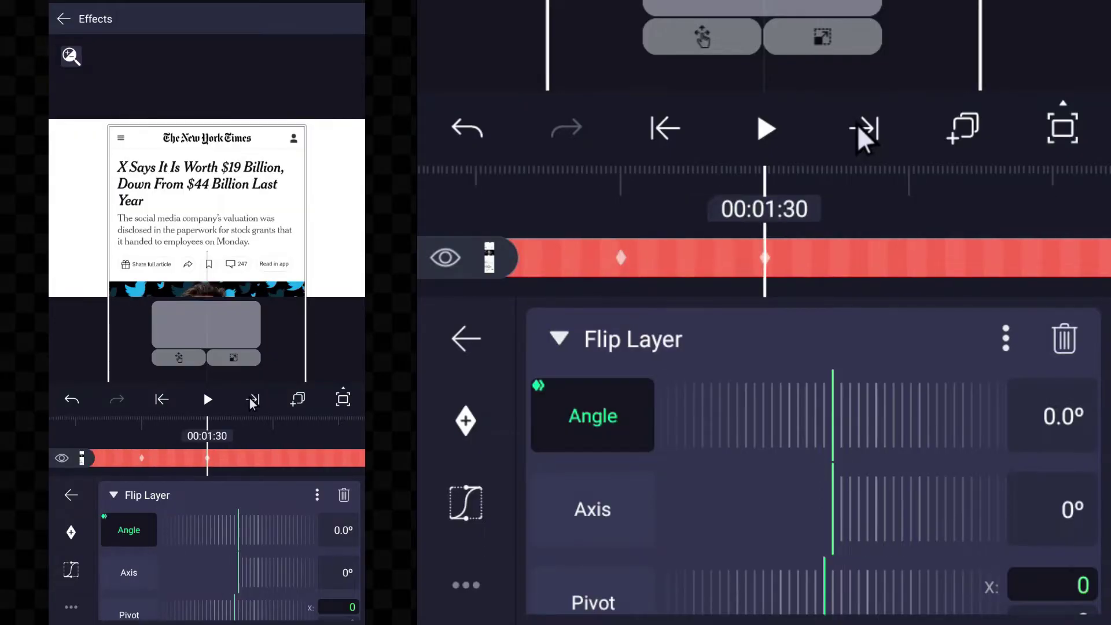
{"action": "left_click_drag", "start_coordinate": [238, 530], "coordinate": [213, 530]}
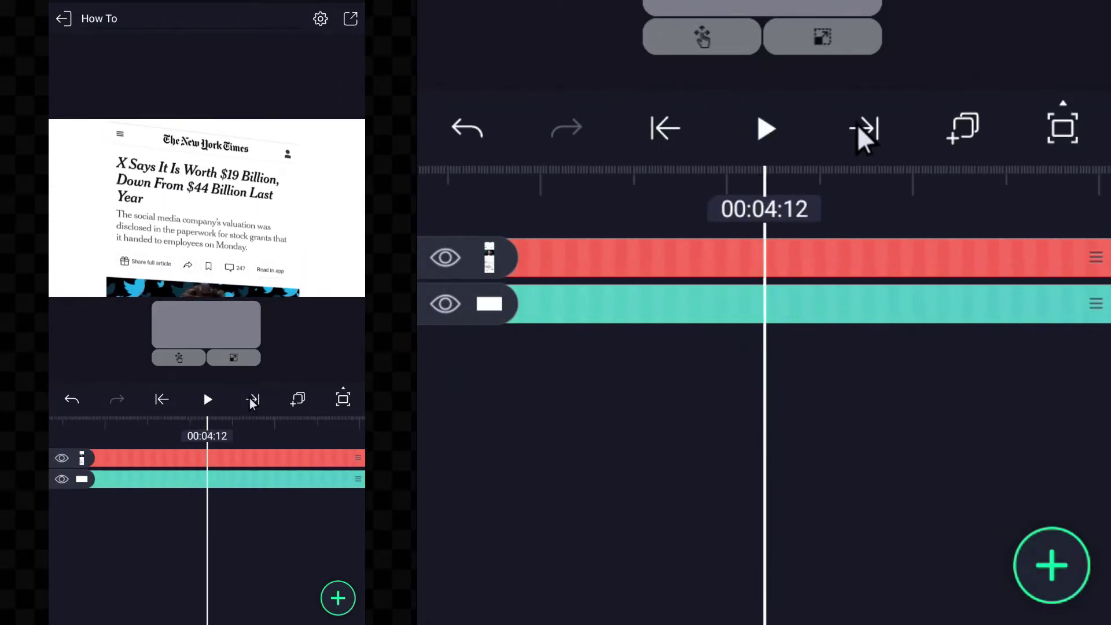
Keyframe the Flip Layer angle at 00:04:00 with 9° and at 00:05:00 with the article turned back to flat
{"action": "left_click", "coordinate": [825, 272]}
{"action": "left_click", "coordinate": [961, 541]}
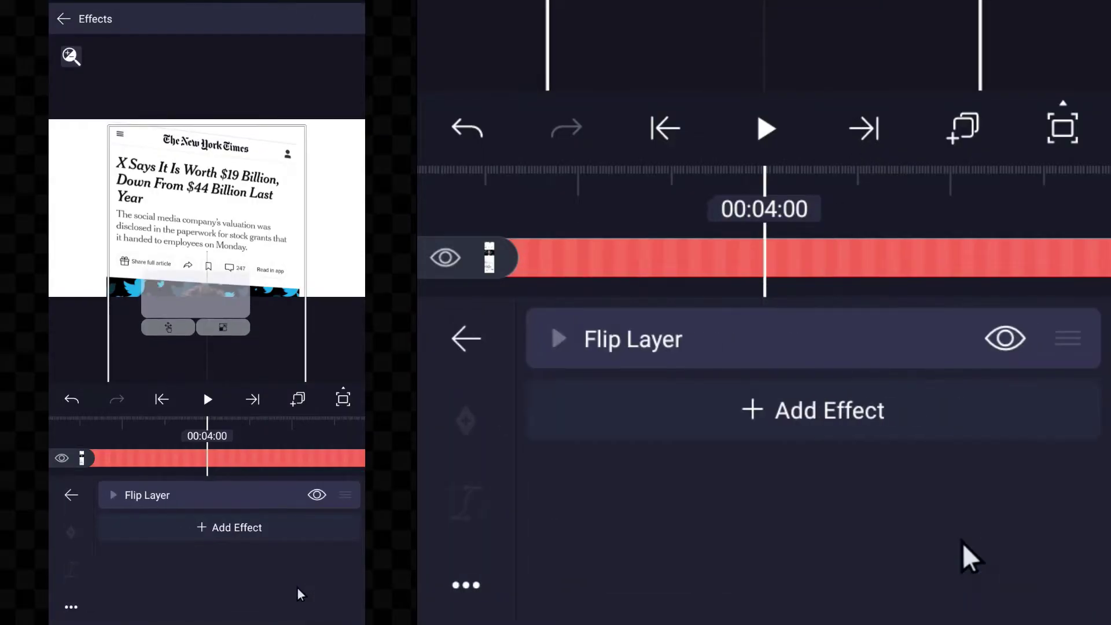
{"action": "left_click", "coordinate": [884, 325]}
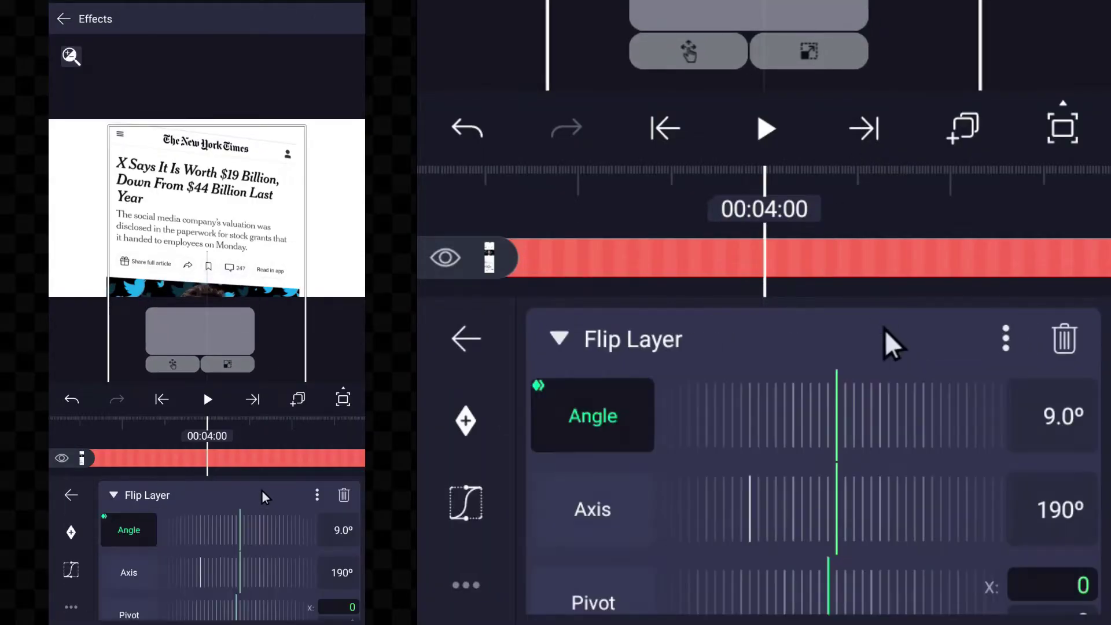
{"action": "key", "text": "k"}
{"action": "key", "text": "Right"}
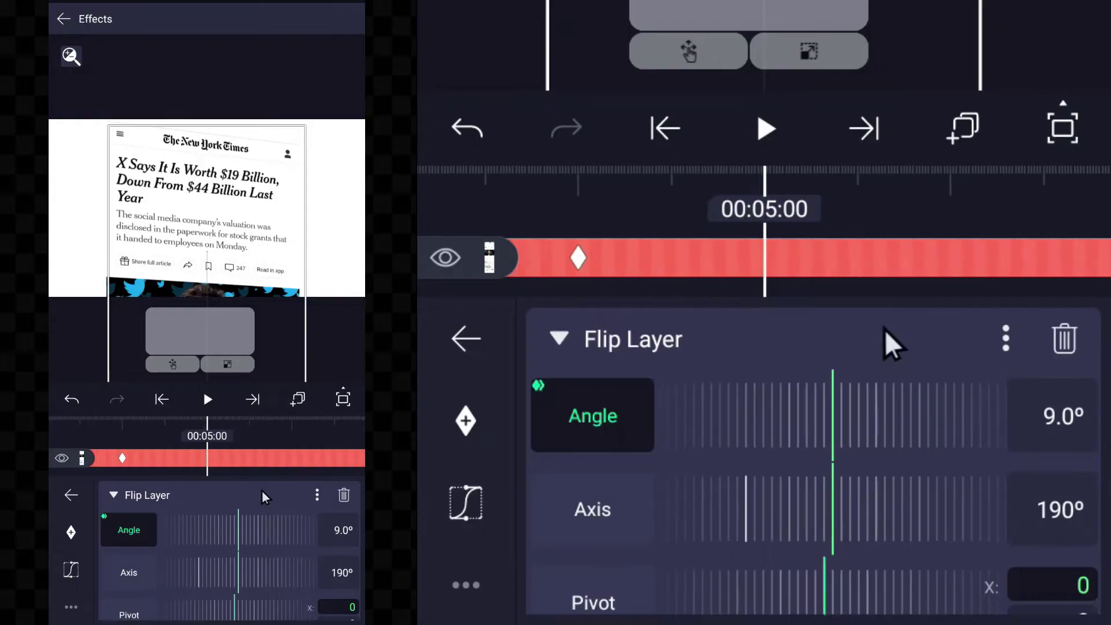
{"action": "key", "text": "k"}
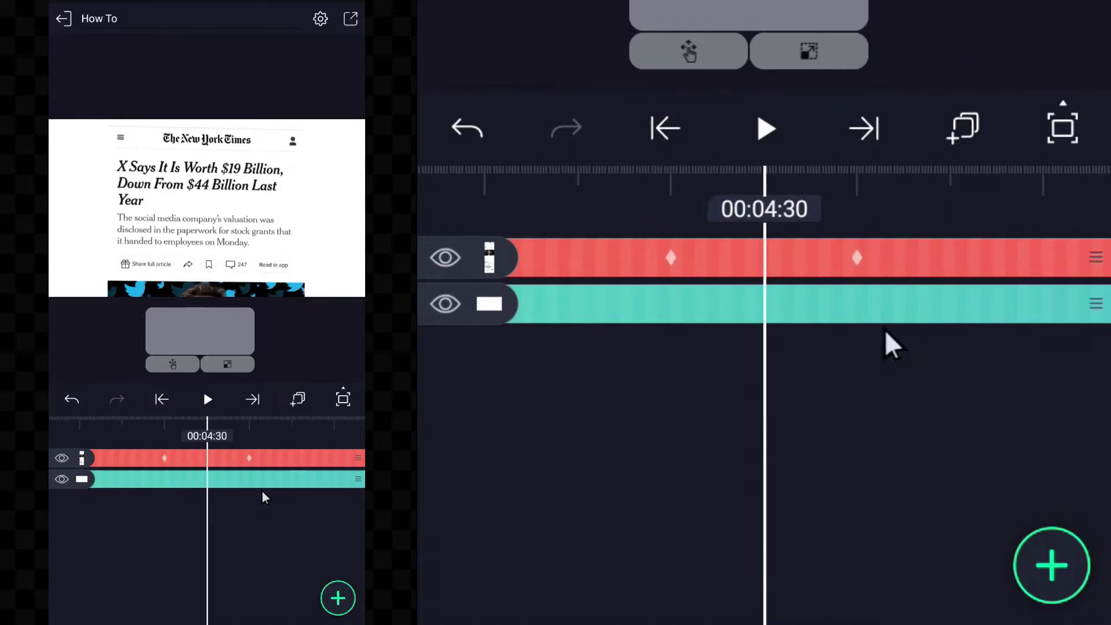
Add position keyframes to the group at 00:04:00 and 00:05:00
{"action": "left_click", "coordinate": [839, 246]}
{"action": "left_click", "coordinate": [537, 579]}
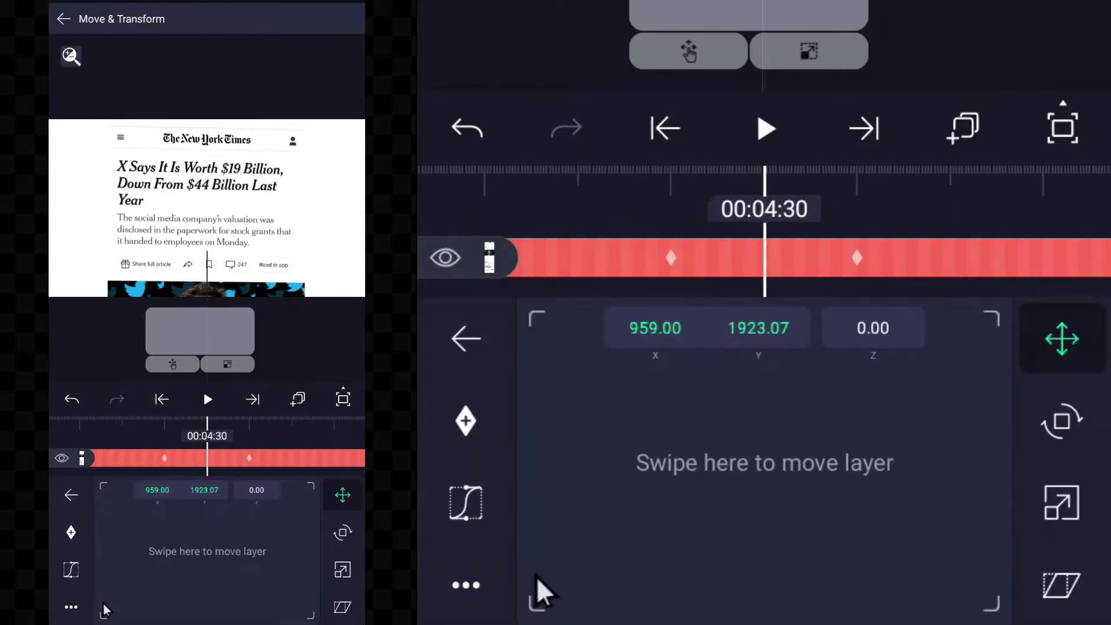
{"action": "key", "text": "Left"}
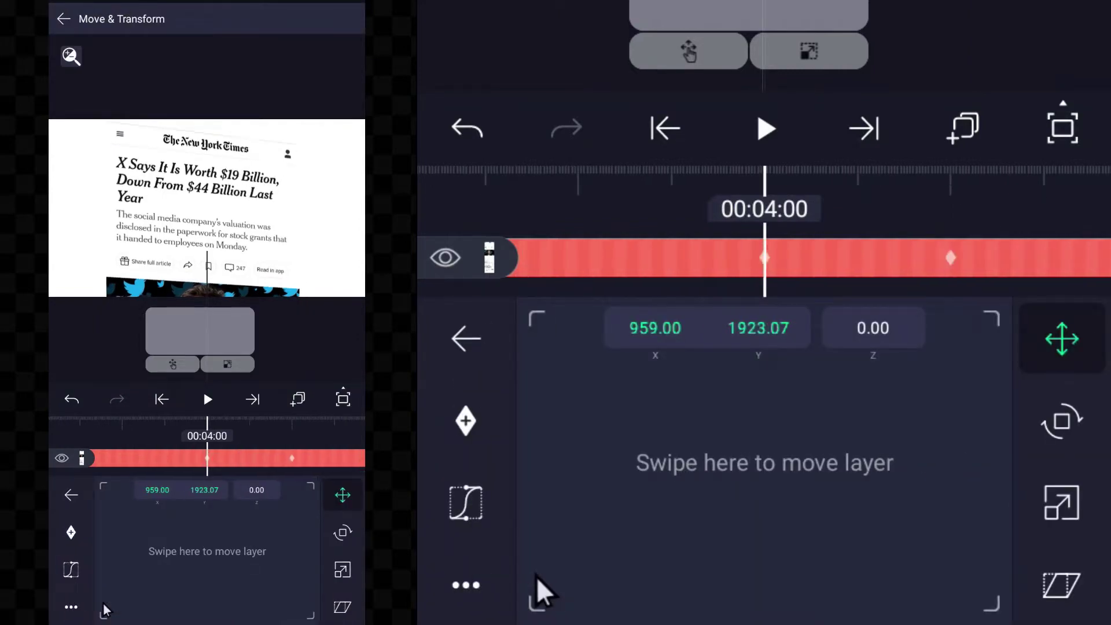
{"action": "key", "text": "k"}
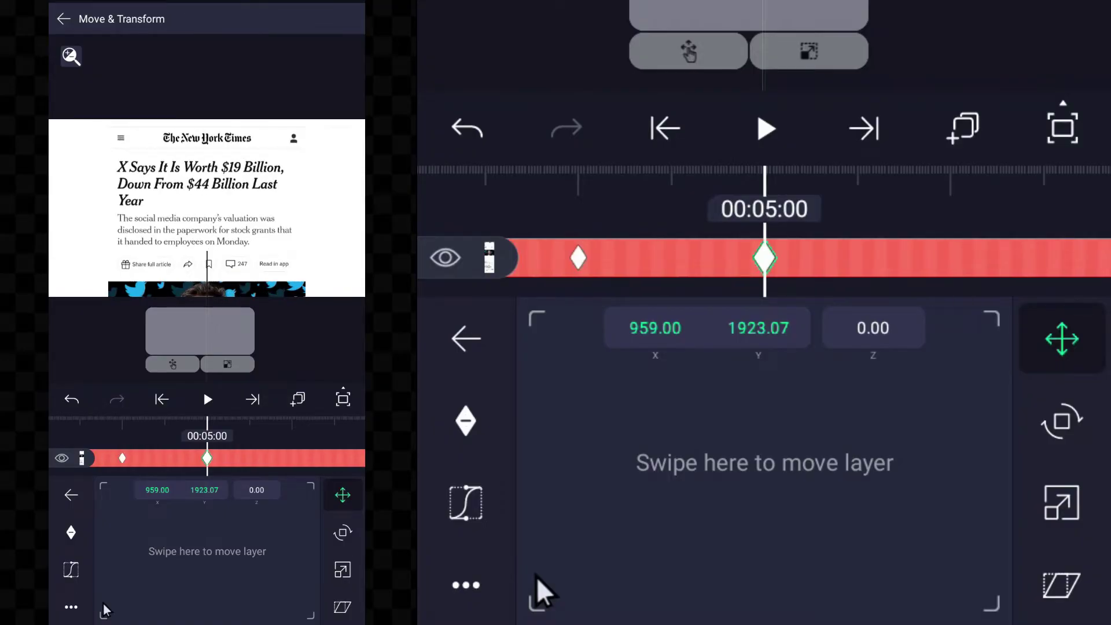
{"action": "scroll", "coordinate": [536, 578], "scroll_direction": "down", "scroll_amount": 10}
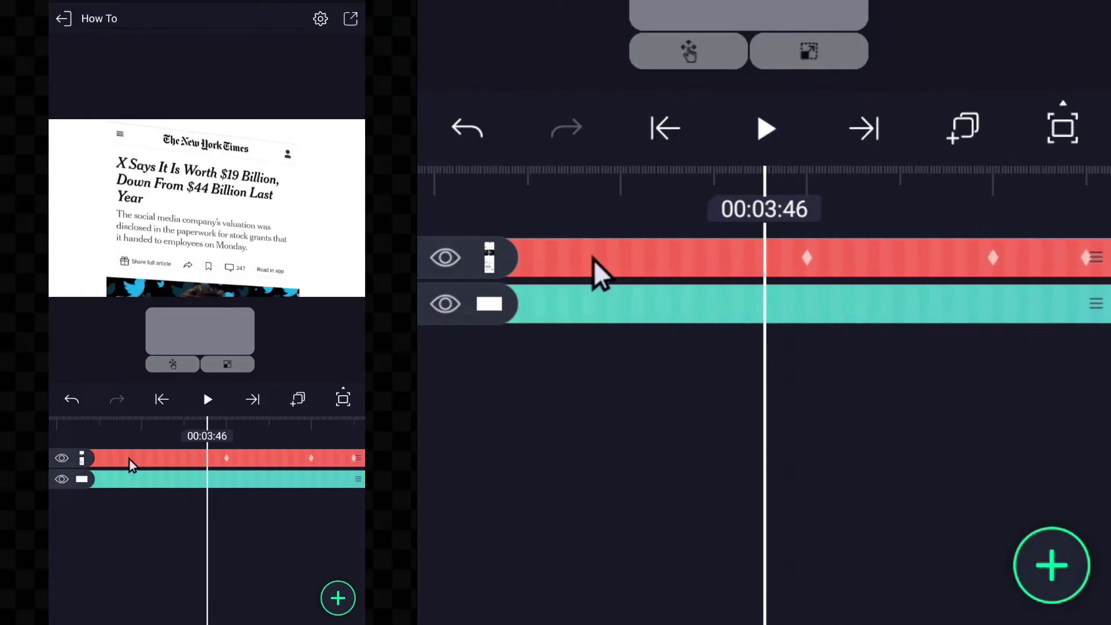
Open Group 1 for editing and add a rectangle shape above the article image at 00:00:00
{"action": "left_click", "coordinate": [593, 259]}
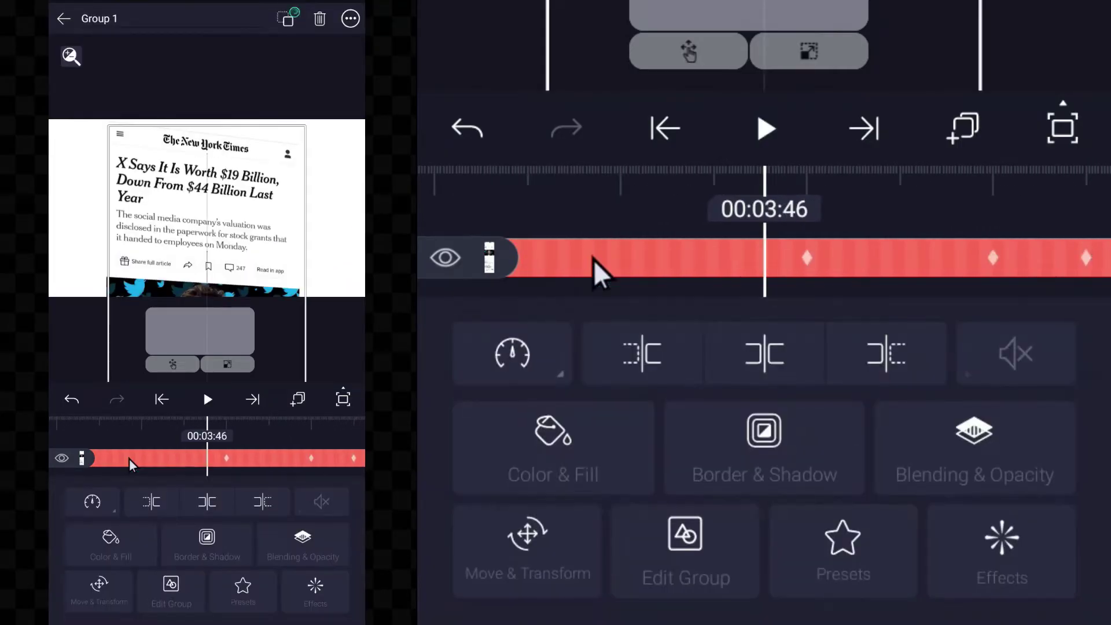
{"action": "left_click", "coordinate": [692, 574]}
{"action": "left_click", "coordinate": [1075, 141]}
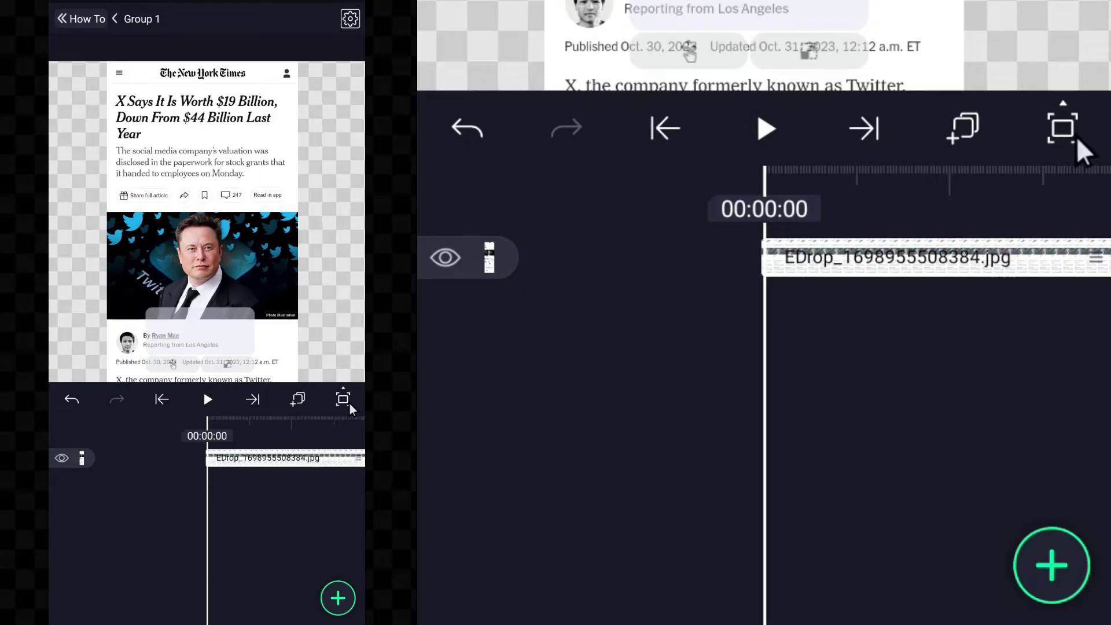
{"action": "left_click", "coordinate": [1077, 572]}
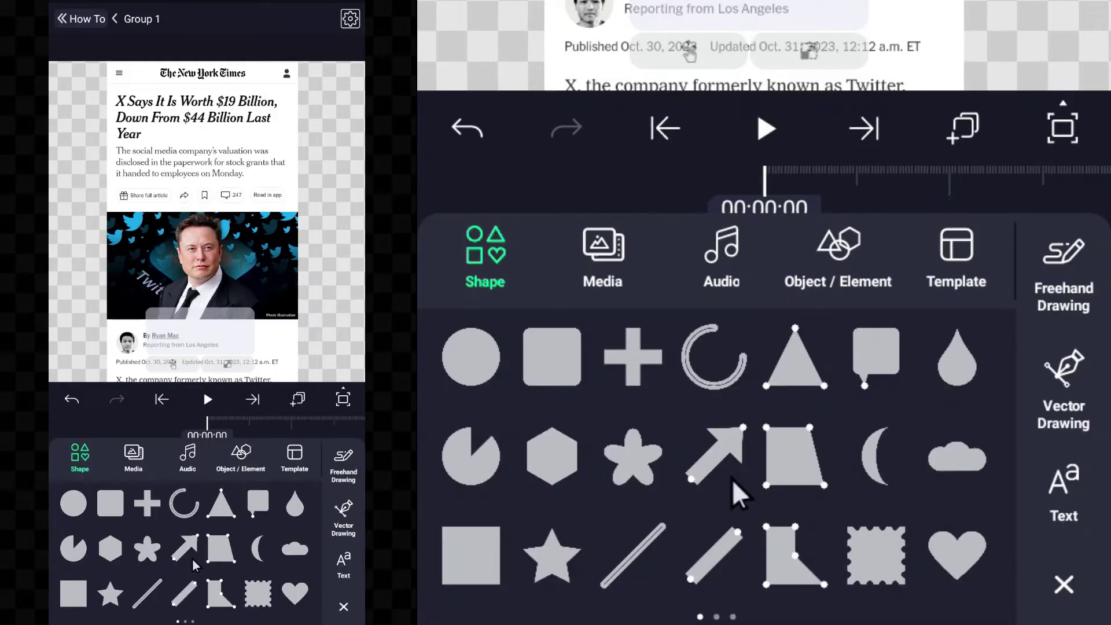
{"action": "left_click", "coordinate": [473, 572]}
{"action": "left_click", "coordinate": [472, 572]}
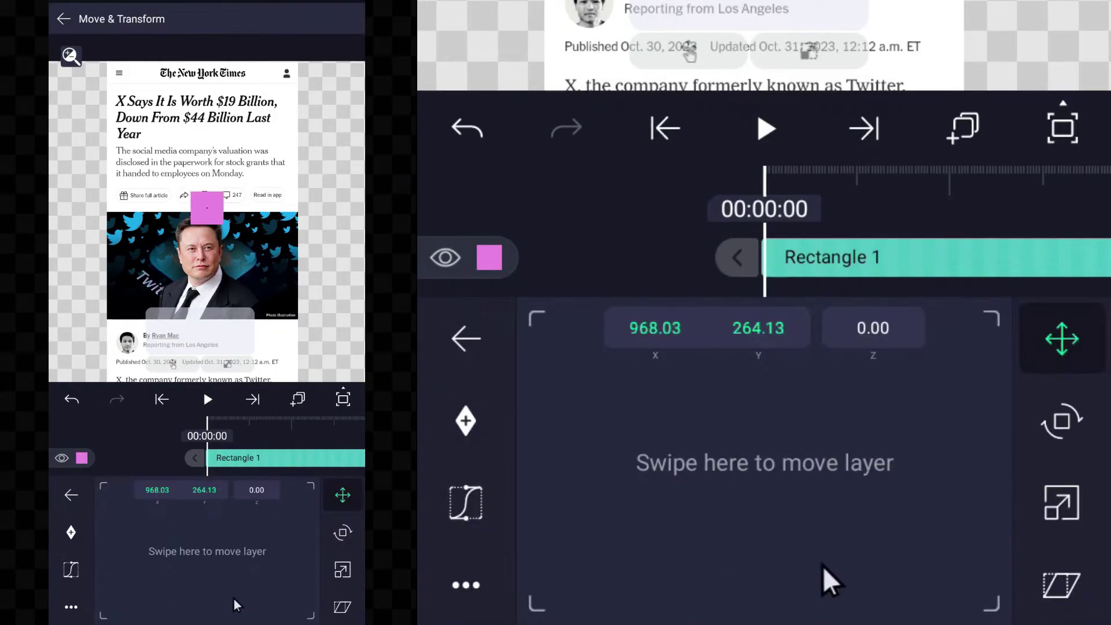
Unlink the rectangle's proportions, stretch it into a wide bar, and place it over the headline's first line at X 949.56, Y 67.26
{"action": "left_click", "coordinate": [342, 570]}
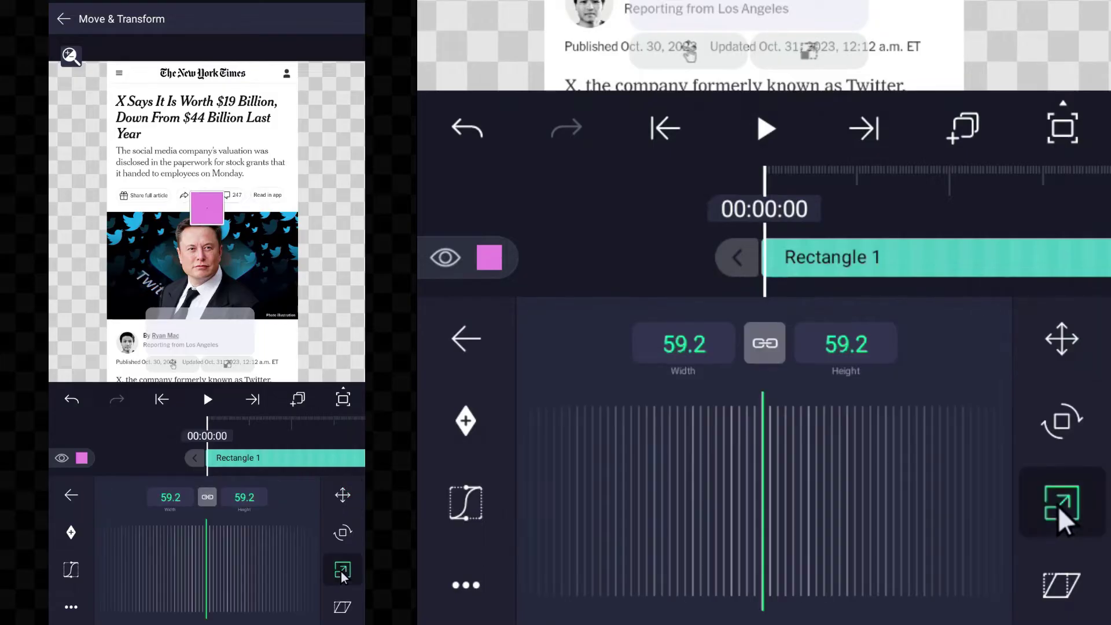
{"action": "left_click", "coordinate": [206, 498]}
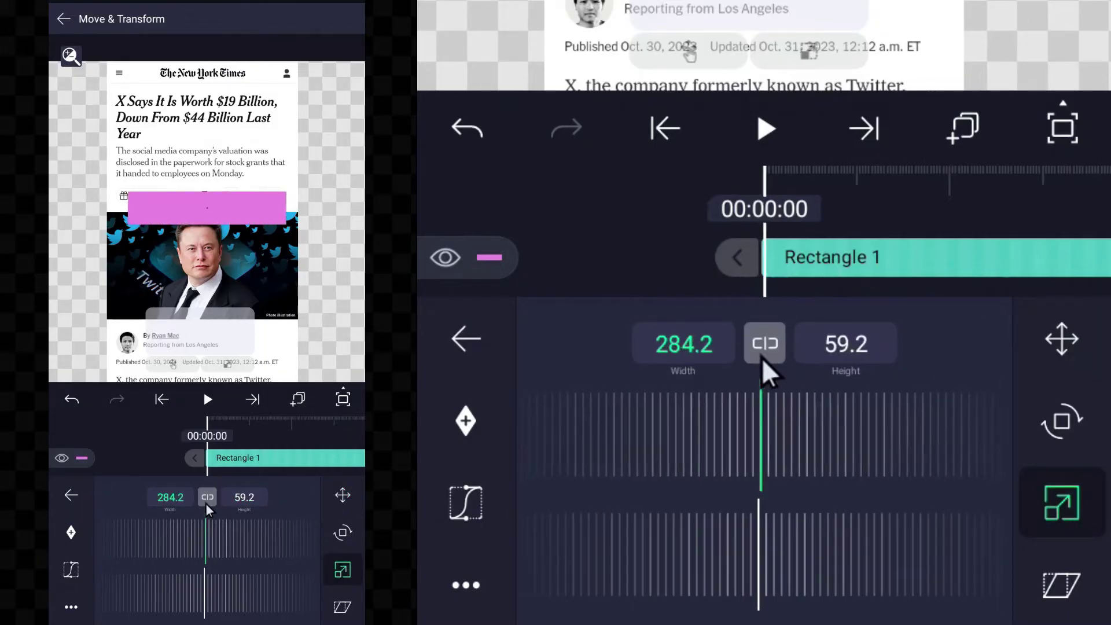
{"action": "left_click", "coordinate": [344, 498]}
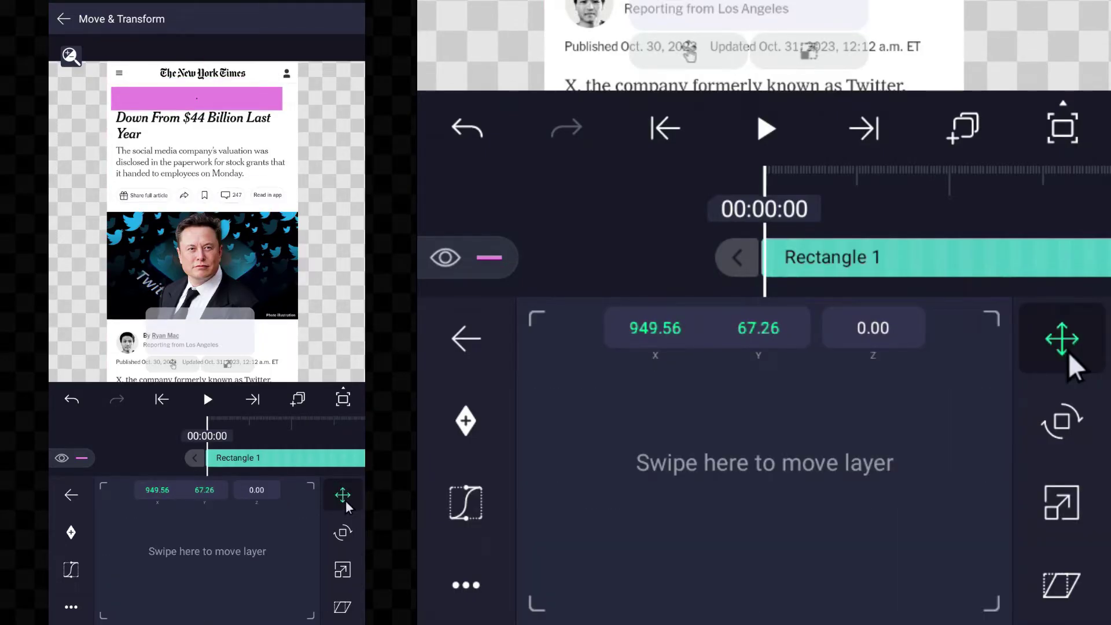
Fill the rectangle over the headline with red #FF4444
{"action": "key", "text": "Escape"}
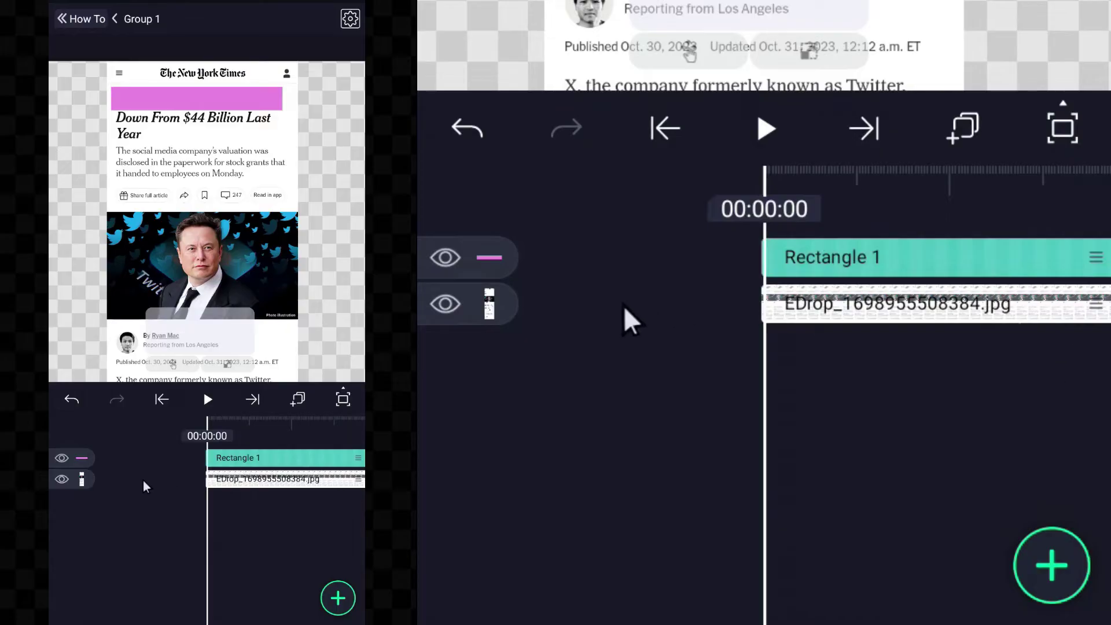
{"action": "left_click", "coordinate": [228, 463]}
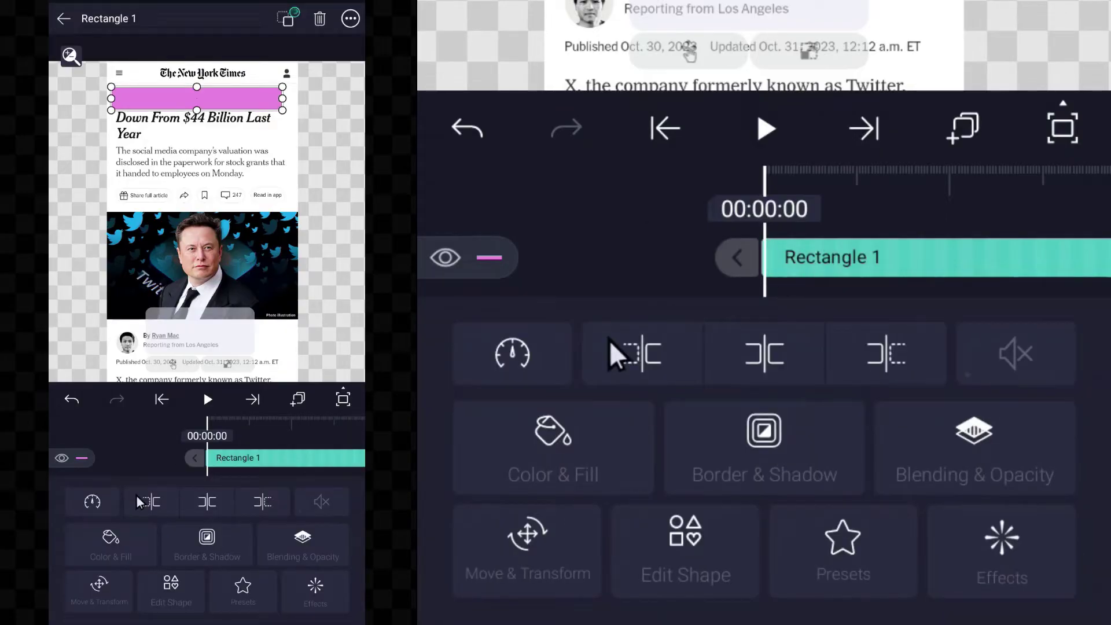
{"action": "left_click", "coordinate": [571, 444]}
{"action": "left_click", "coordinate": [615, 478]}
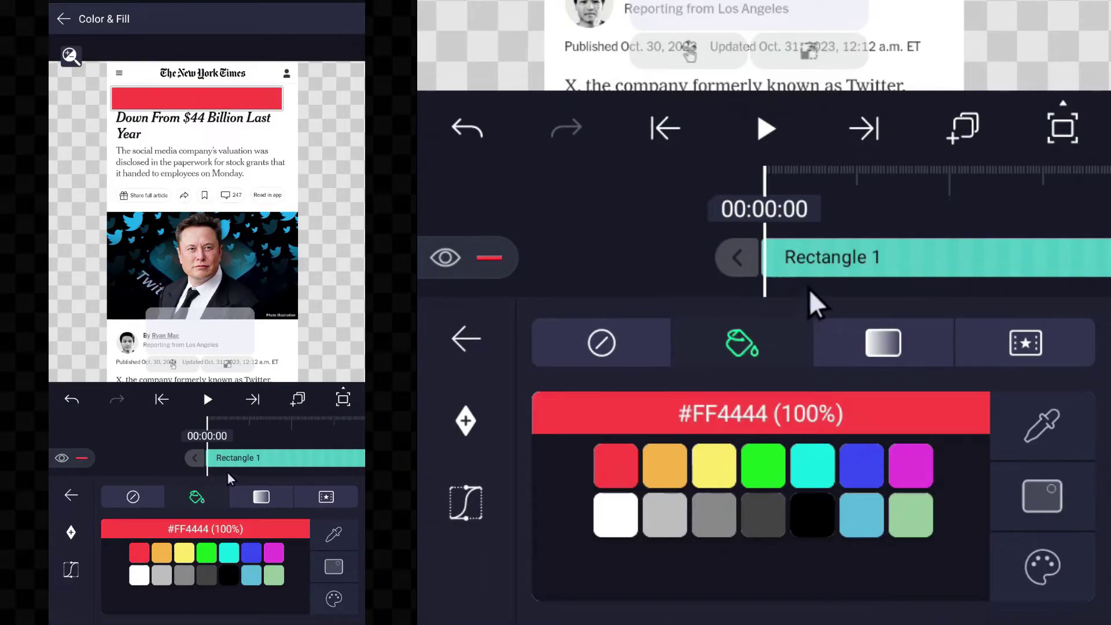
{"action": "key", "text": "Escape"}
Set the rectangle's blending mode to Multiply from the Darken group
{"action": "left_click", "coordinate": [820, 277]}
{"action": "left_click", "coordinate": [988, 428]}
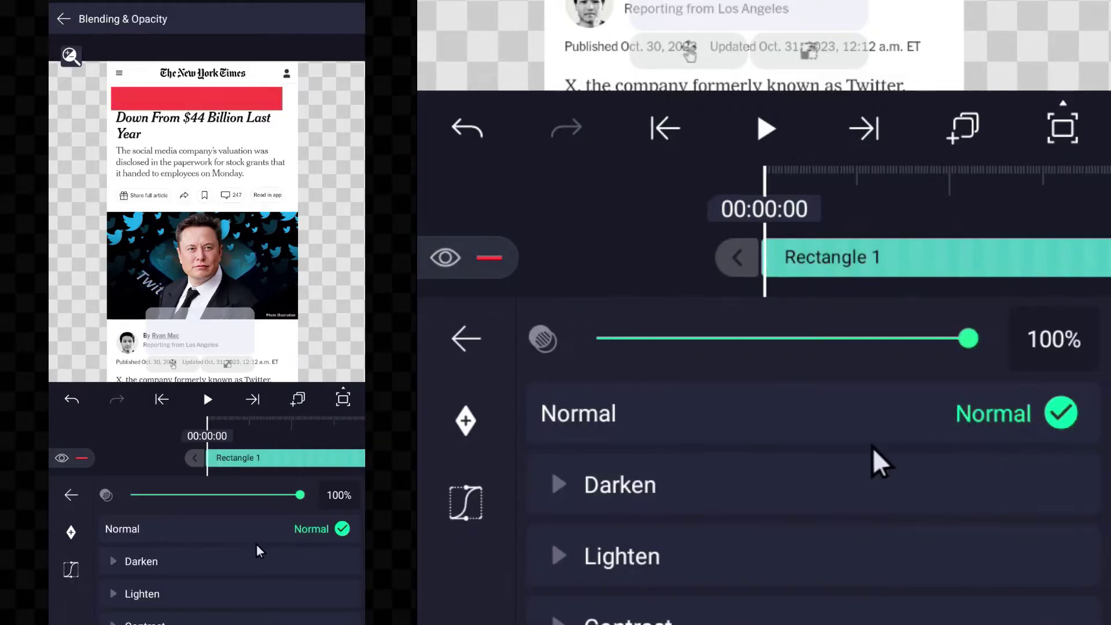
{"action": "left_click", "coordinate": [846, 499]}
{"action": "left_click", "coordinate": [564, 485]}
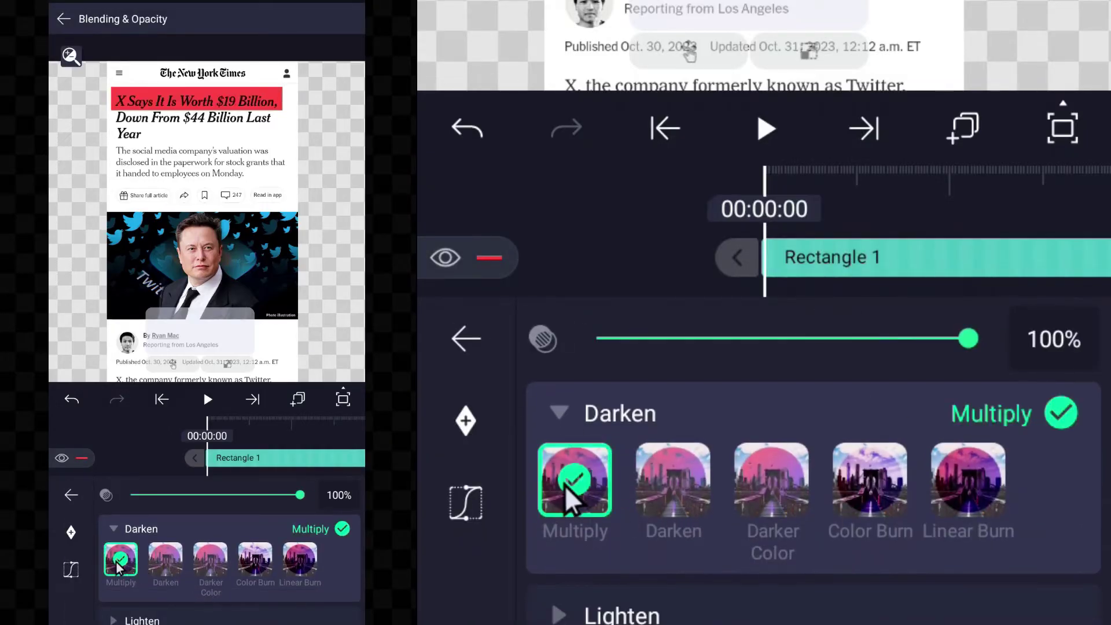
{"action": "key", "text": "Escape"}
Resize the rectangle to 307.2 wide by 27.2 high and centre it over the headline's first line
{"action": "left_click", "coordinate": [803, 261]}
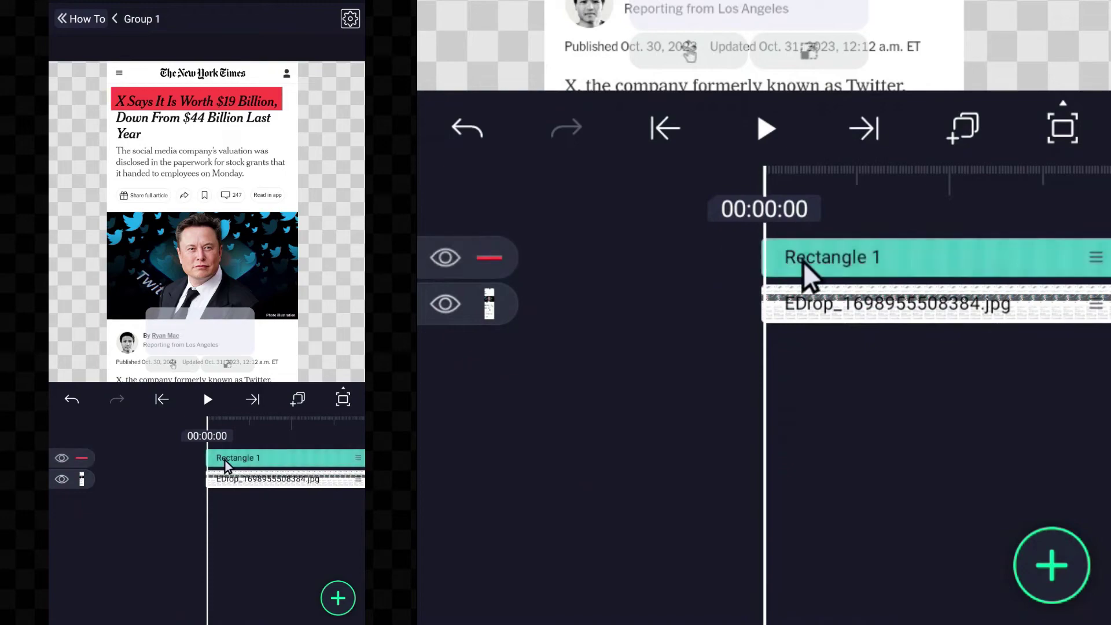
{"action": "left_click", "coordinate": [543, 520]}
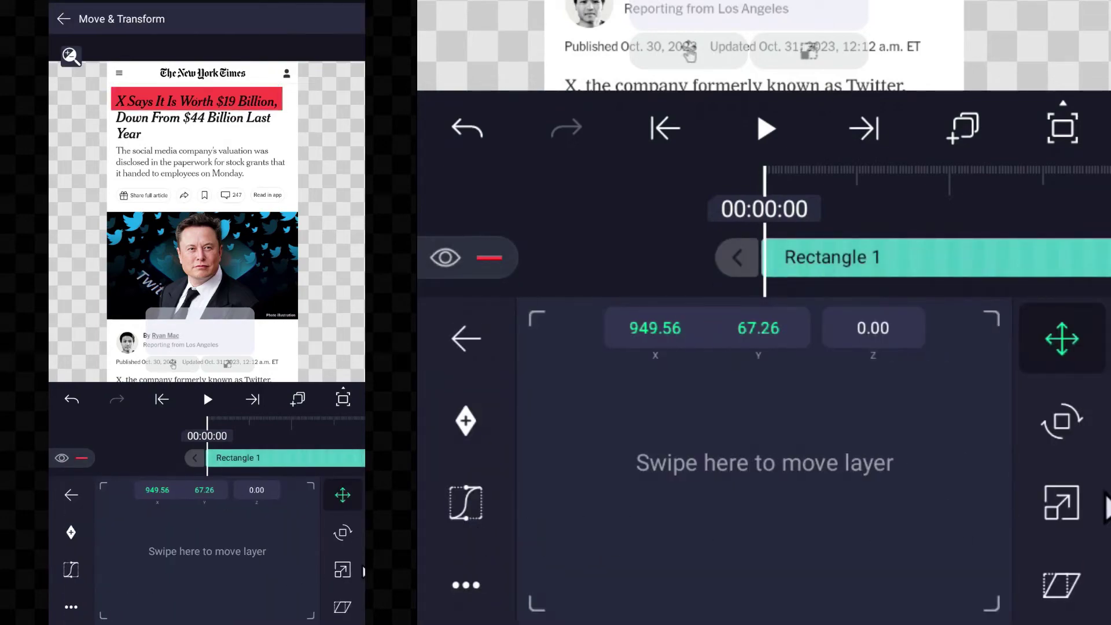
{"action": "left_click", "coordinate": [1066, 508]}
{"action": "left_click_drag", "start_coordinate": [822, 554], "coordinate": [714, 555]}
{"action": "scroll", "coordinate": [876, 442], "scroll_direction": "down", "scroll_amount": 1}
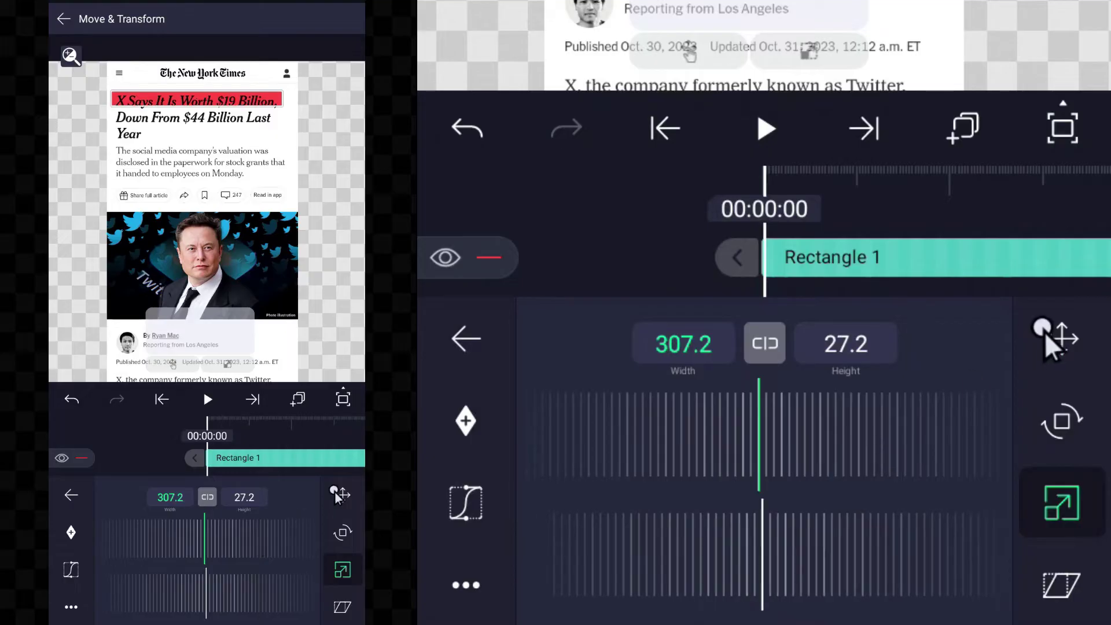
{"action": "left_click", "coordinate": [1044, 332]}
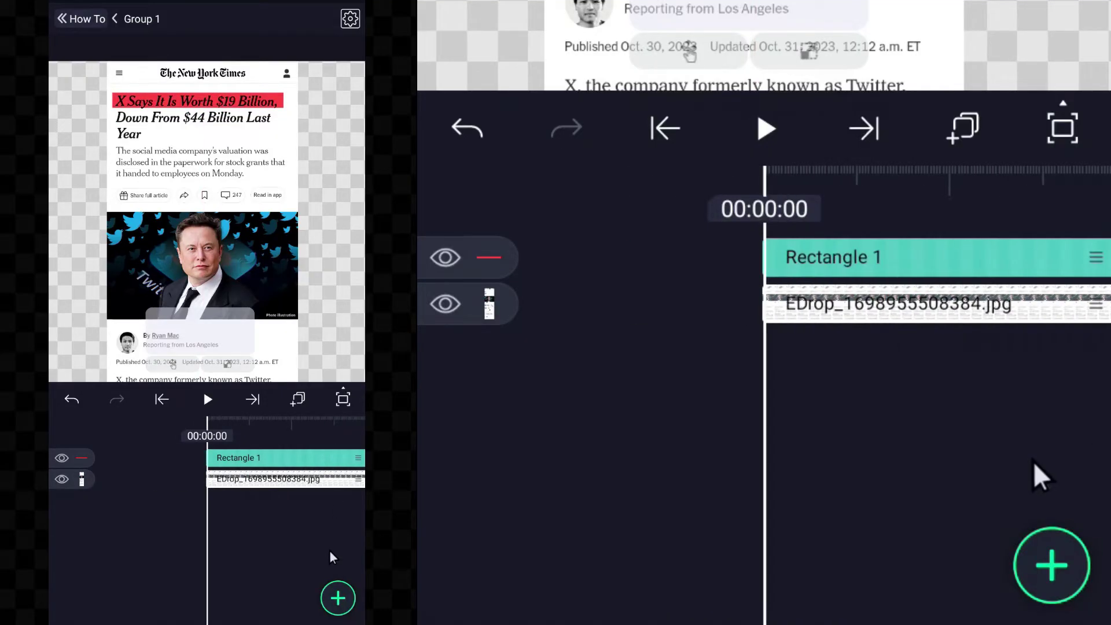
Extend the rectangle layer past 00:02:00 and keyframe its Wipe effect's End at 00:02:00 so the highlight covers the whole first line
{"action": "left_click", "coordinate": [310, 465]}
{"action": "left_click", "coordinate": [320, 586]}
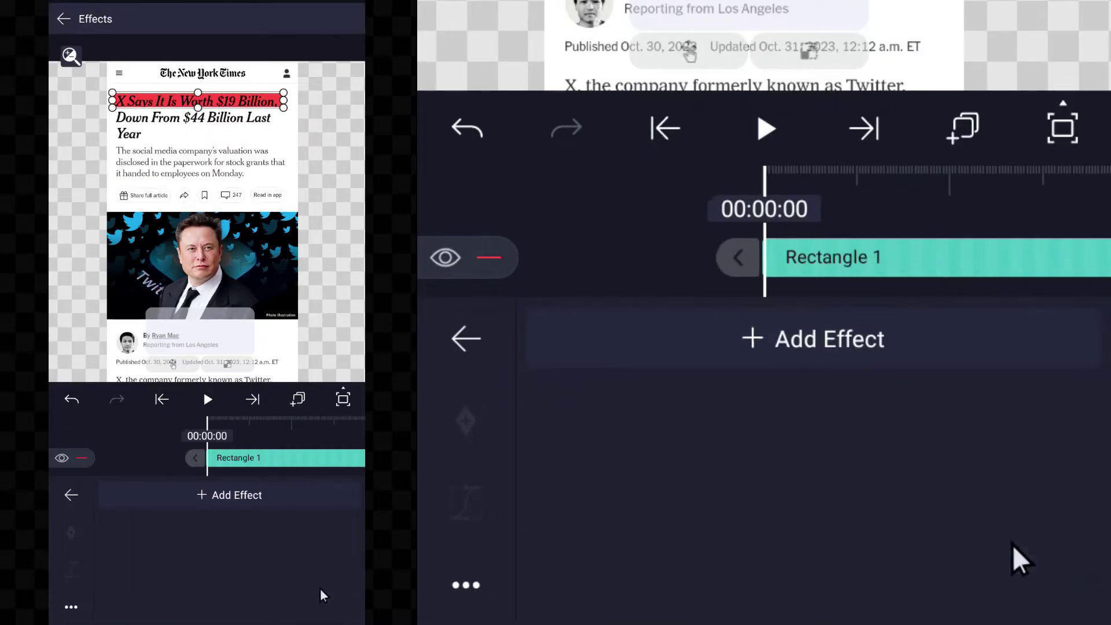
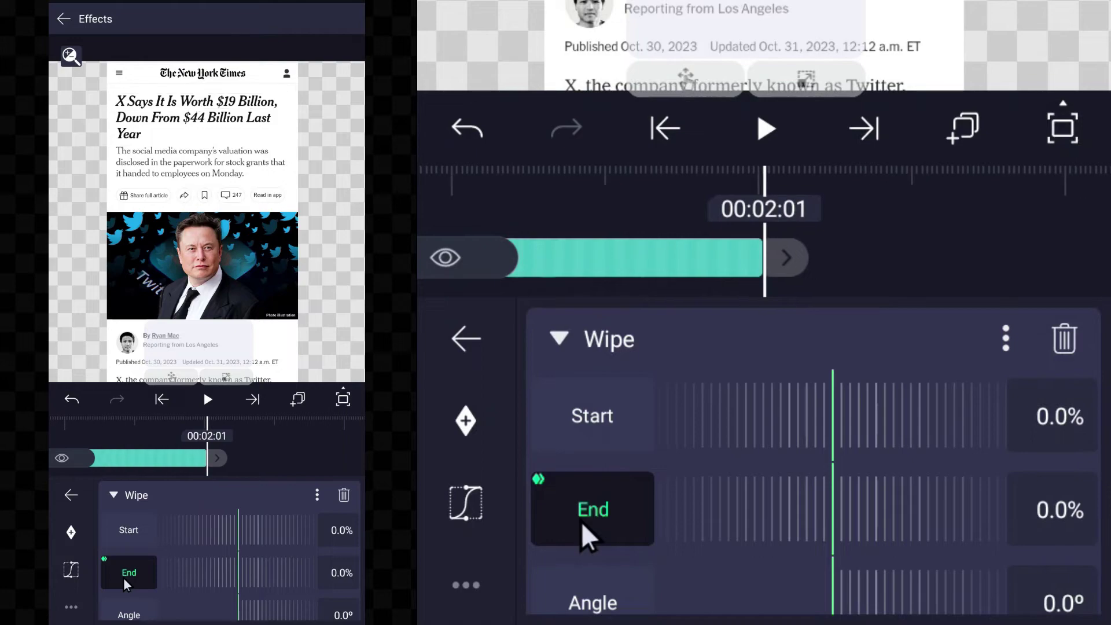
{"action": "left_click_drag", "start_coordinate": [792, 257], "coordinate": [967, 257]}
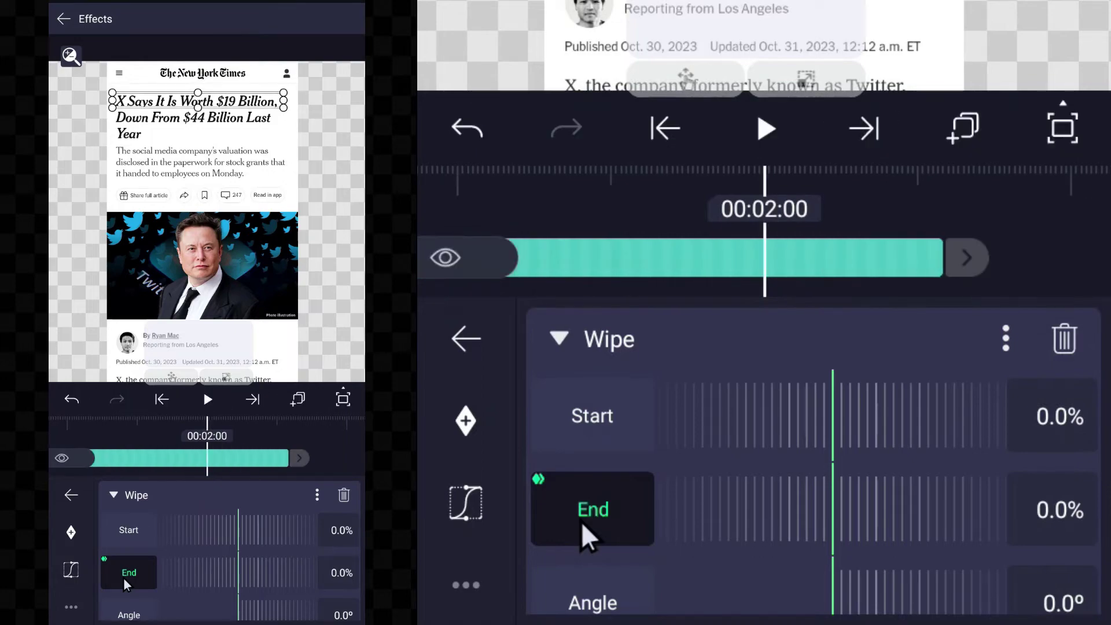
{"action": "left_click_drag", "start_coordinate": [833, 510], "coordinate": [656, 509]}
{"action": "scroll", "coordinate": [581, 522], "scroll_direction": "down", "scroll_amount": 4}
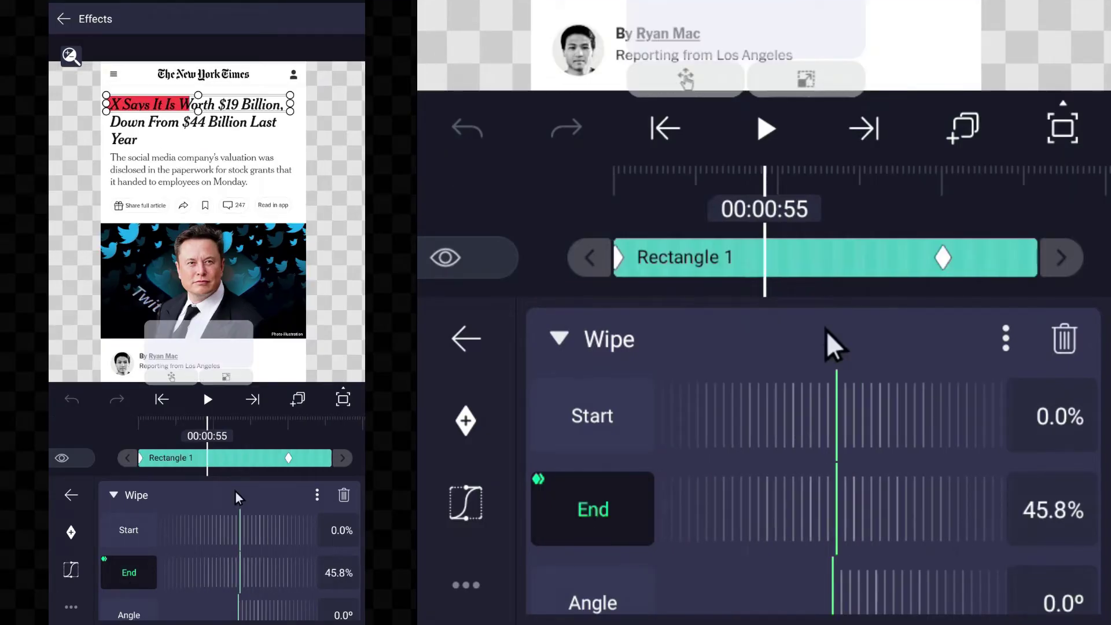
Paste the S-shaped cubic bezier easing between the Wipe End keyframes and preview the highlight animation from the start
{"action": "key", "text": "Home"}
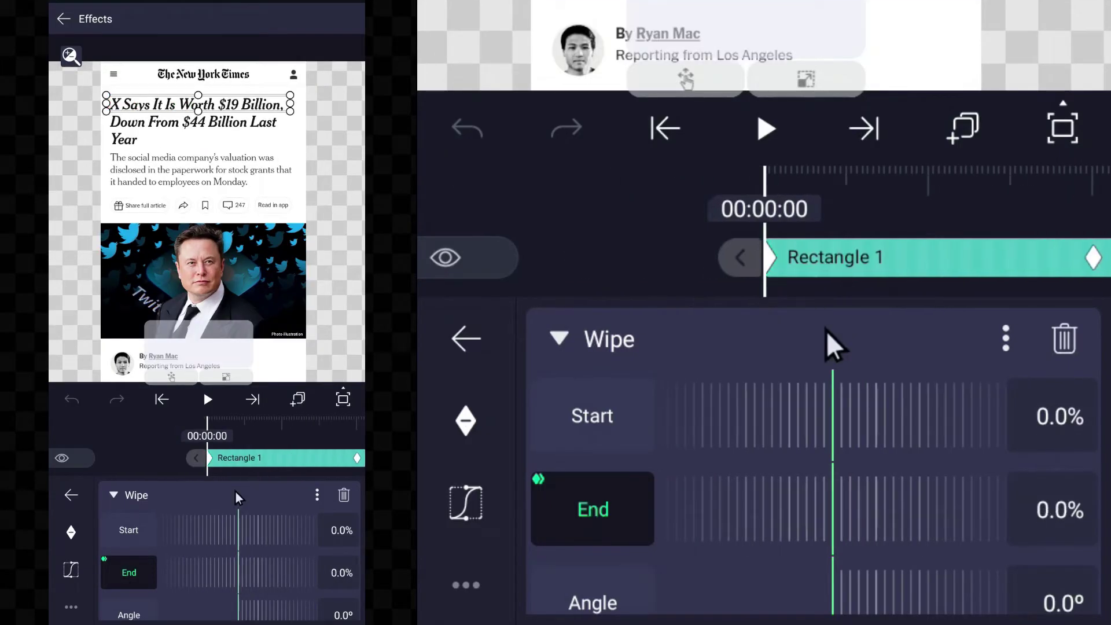
{"action": "key", "text": "space"}
{"action": "key", "text": "space"}
{"action": "key", "text": "Tab"}
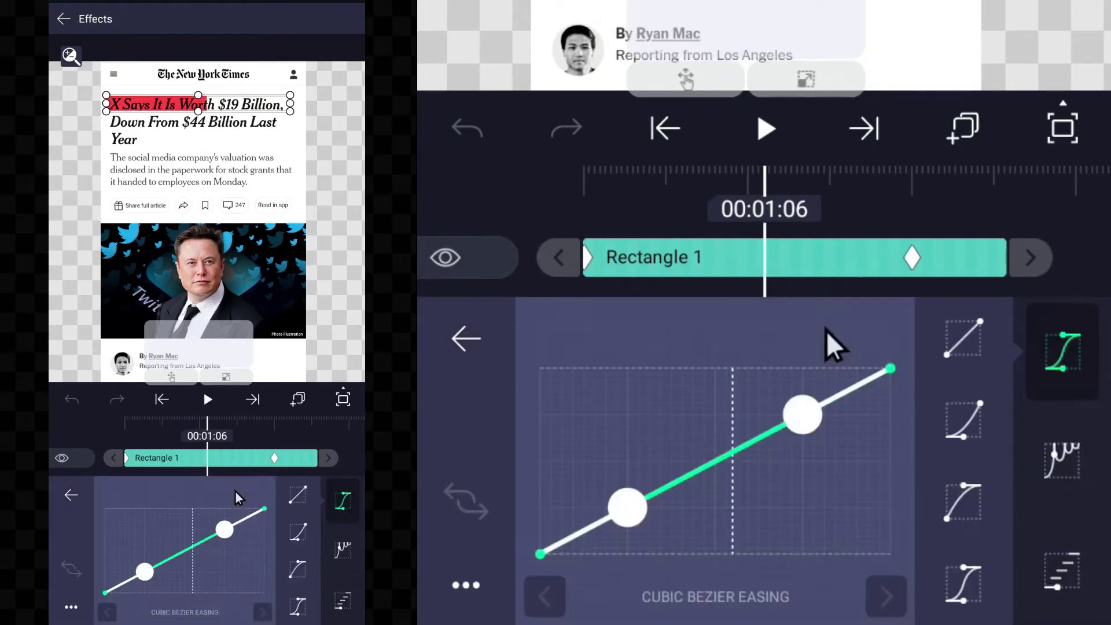
{"action": "key", "text": "Menu"}
{"action": "key", "text": "ctrl+v"}
{"action": "key", "text": "Home"}
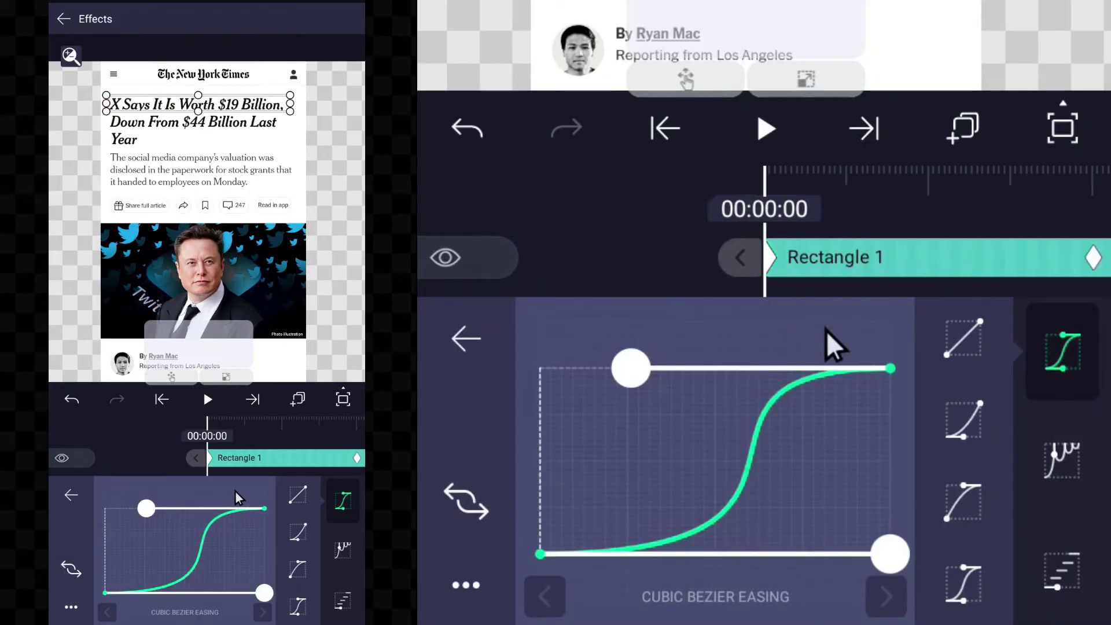
{"action": "key", "text": "space"}
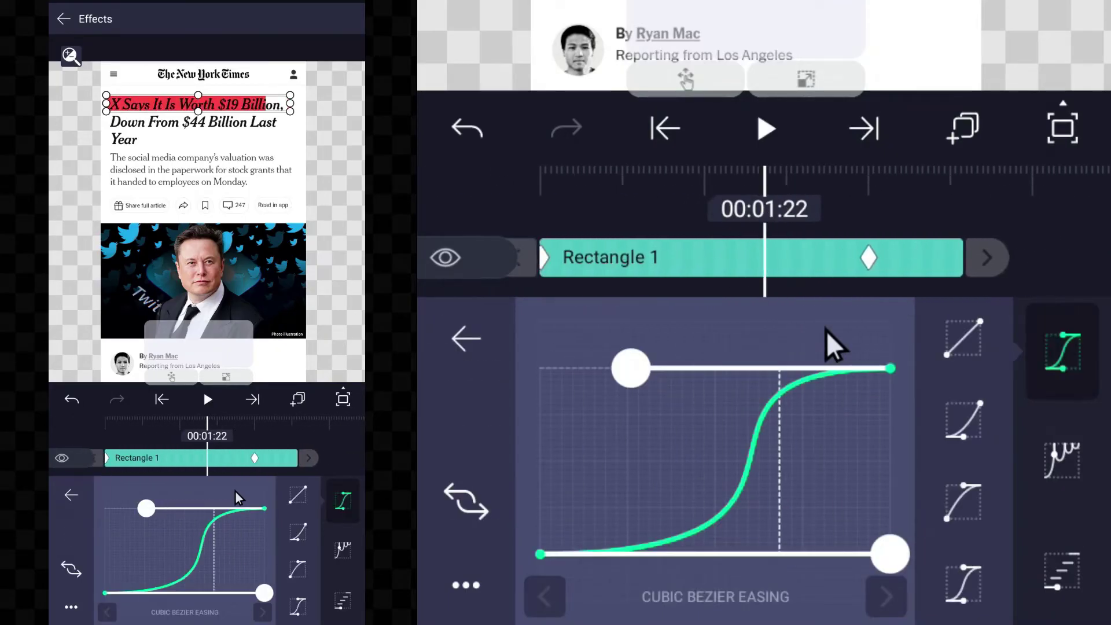
Extend the end of the rectangle layer to 00:04:51
{"action": "key", "text": "Escape"}
{"action": "scroll", "coordinate": [827, 331], "scroll_direction": "right", "scroll_amount": 8}
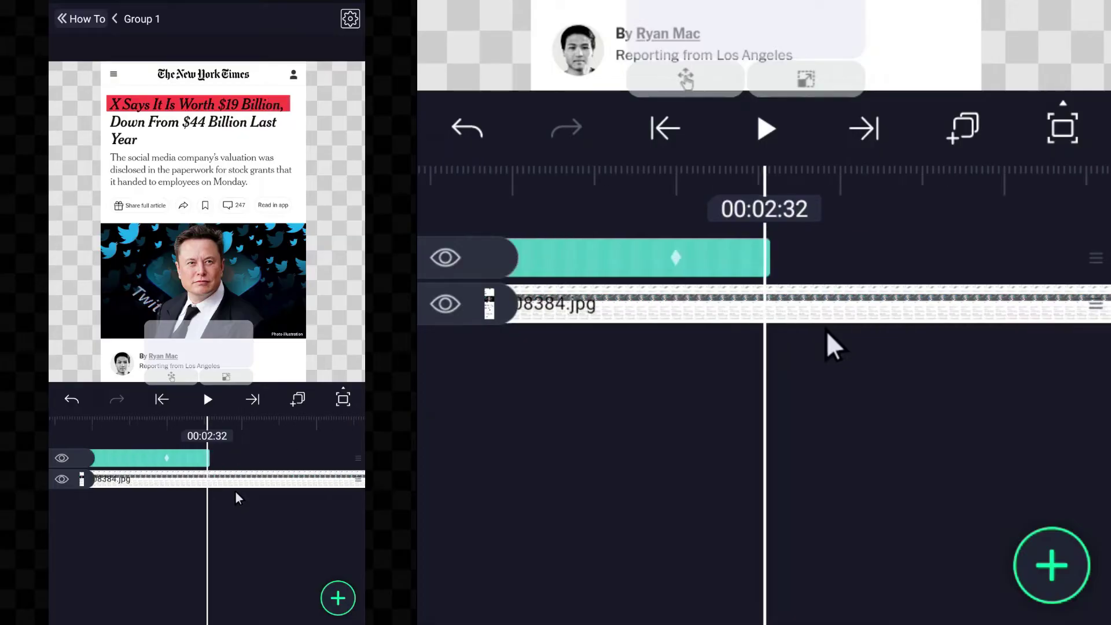
{"action": "scroll", "coordinate": [826, 331], "scroll_direction": "right", "scroll_amount": 1}
{"action": "key", "text": "Return"}
{"action": "scroll", "coordinate": [827, 331], "scroll_direction": "left", "scroll_amount": 1}
{"action": "key", "text": "Return"}
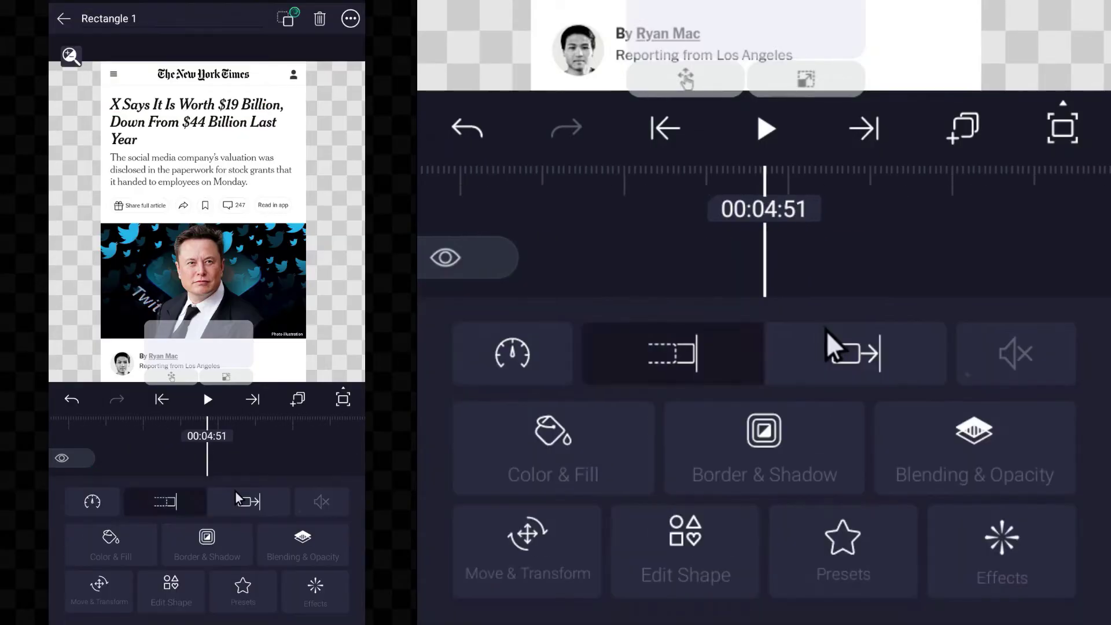
{"action": "key", "text": "Escape"}
Add the Procedural effect Noise with Standard Settings to the rectangle at 00:01:32
{"action": "scroll", "coordinate": [827, 331], "scroll_direction": "left", "scroll_amount": 10}
{"action": "scroll", "coordinate": [826, 331], "scroll_direction": "right", "scroll_amount": 3}
{"action": "key", "text": "Return"}
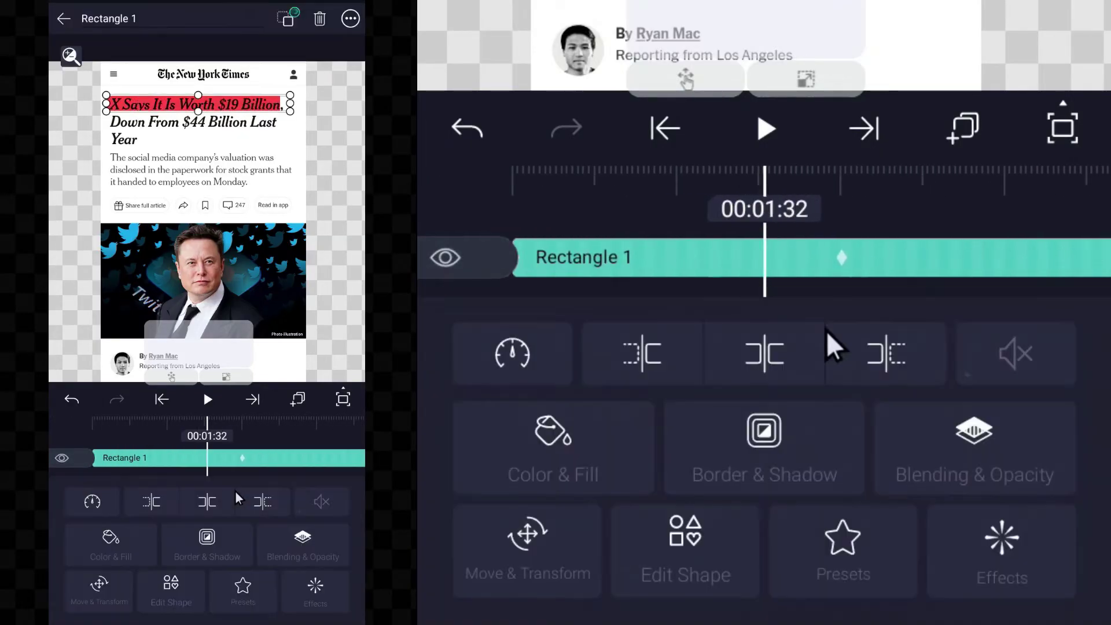
{"action": "left_click", "coordinate": [826, 287]}
{"action": "left_click", "coordinate": [827, 267]}
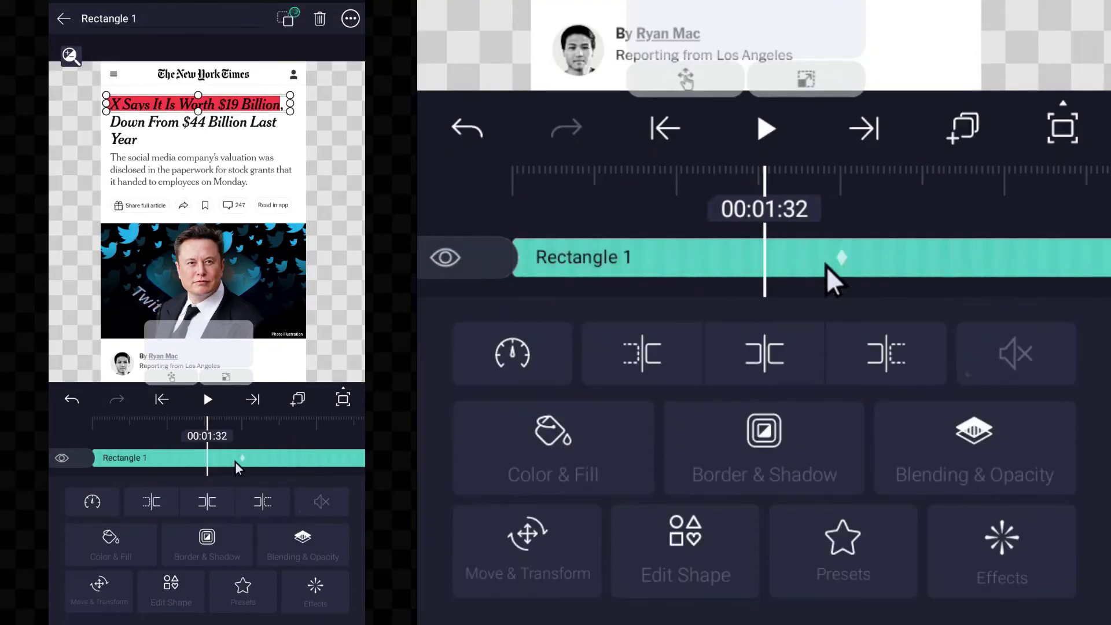
{"action": "left_click", "coordinate": [984, 550]}
{"action": "left_click", "coordinate": [823, 418]}
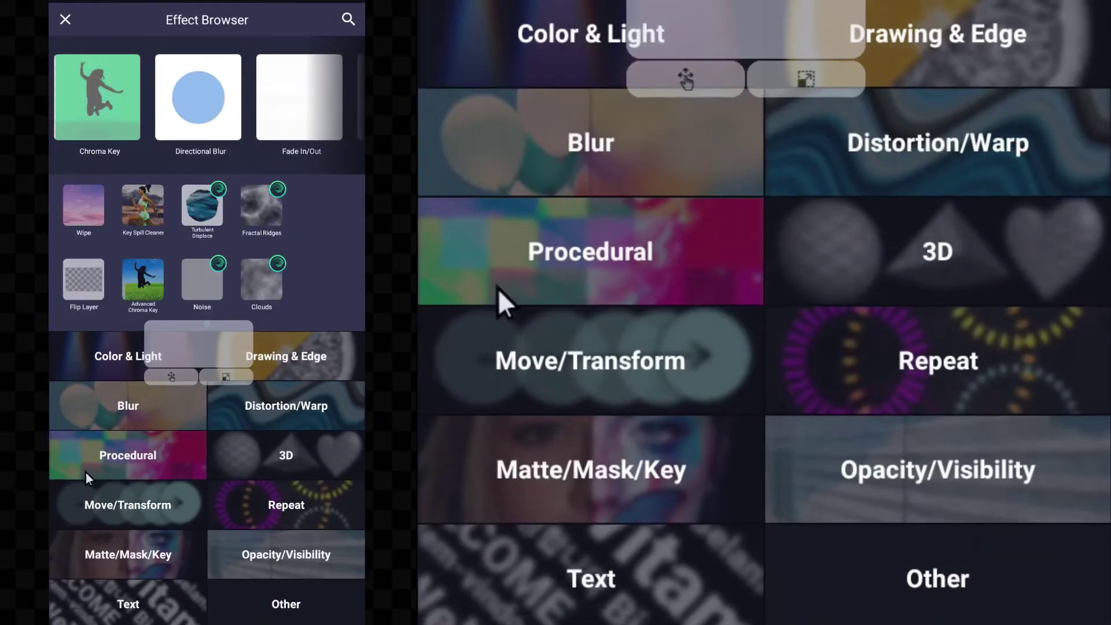
{"action": "left_click", "coordinate": [564, 238]}
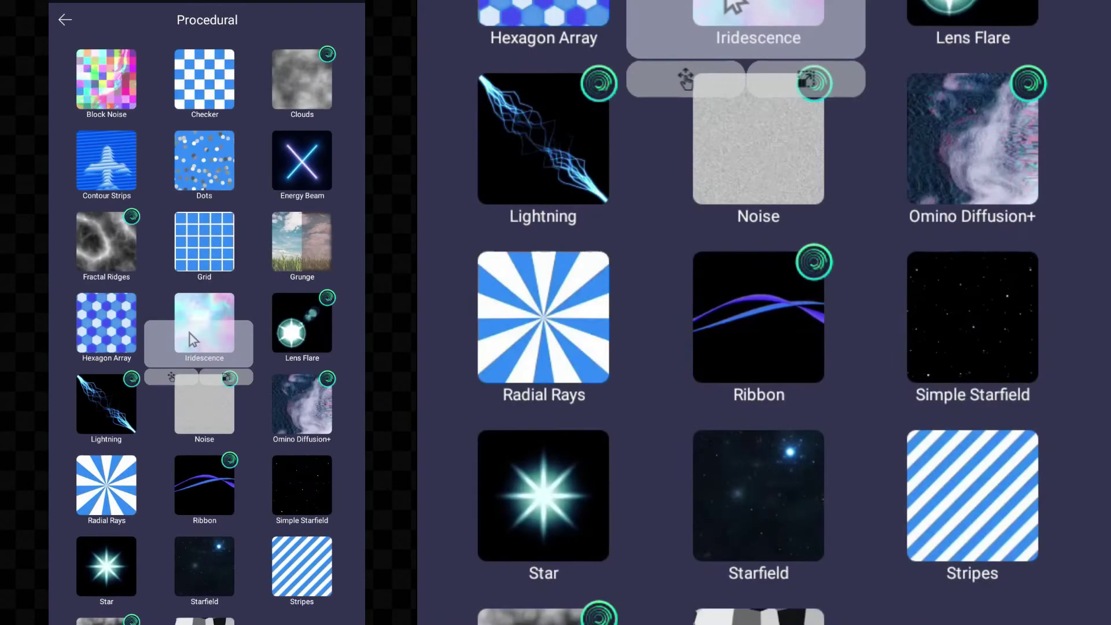
{"action": "left_click", "coordinate": [759, 141]}
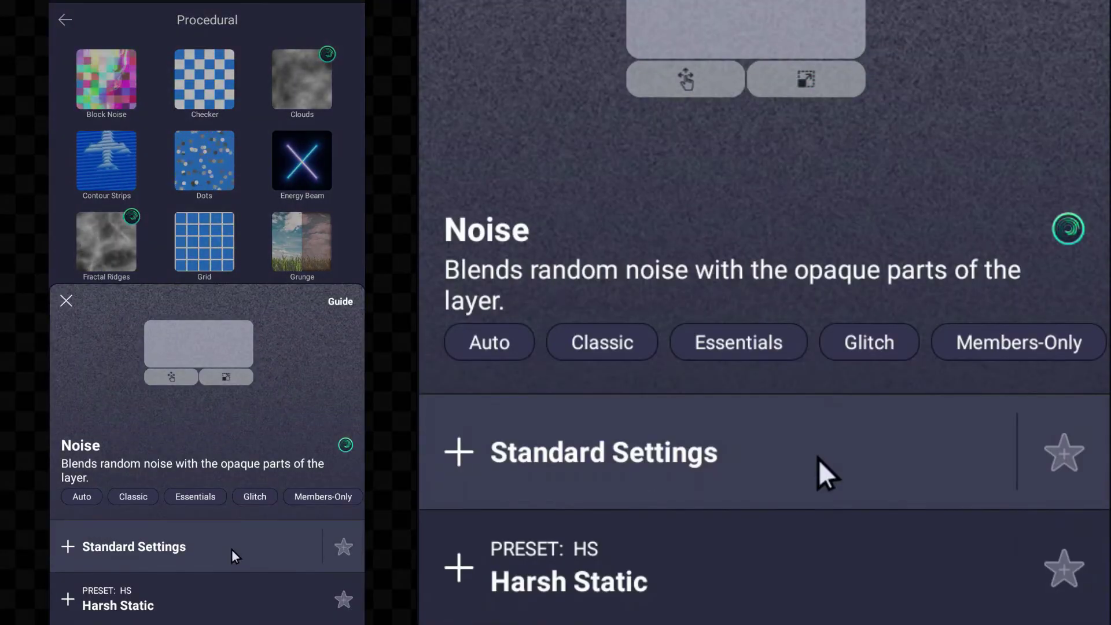
{"action": "left_click", "coordinate": [818, 460]}
{"action": "left_click", "coordinate": [907, 407]}
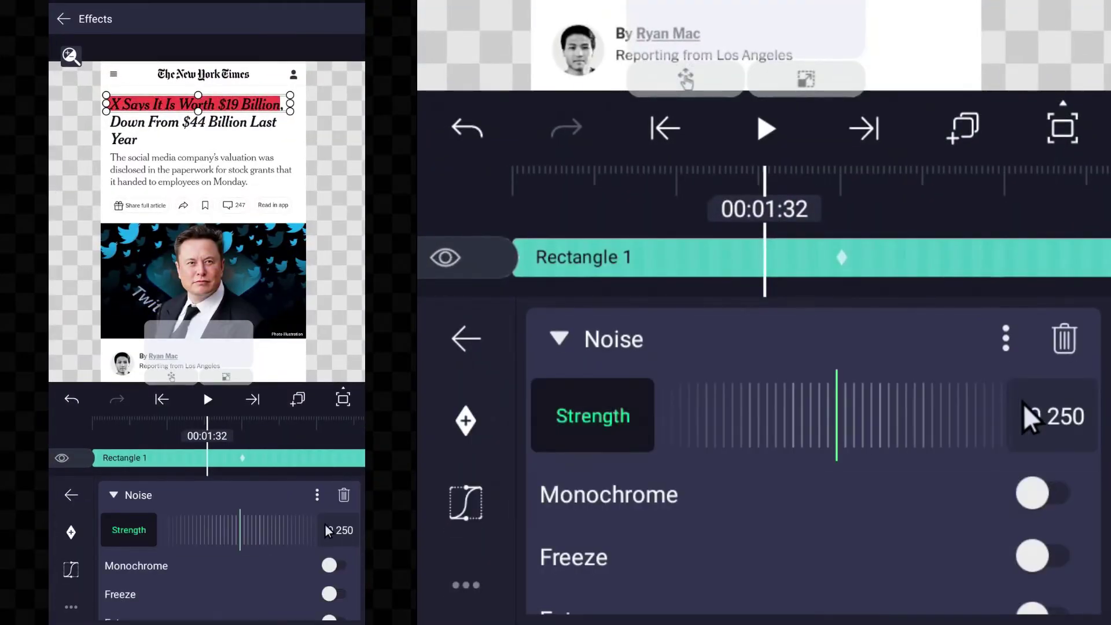
Enable Monochrome and Freeze on the Noise effect and raise its strength to about 0.260
{"action": "left_click", "coordinate": [1034, 493]}
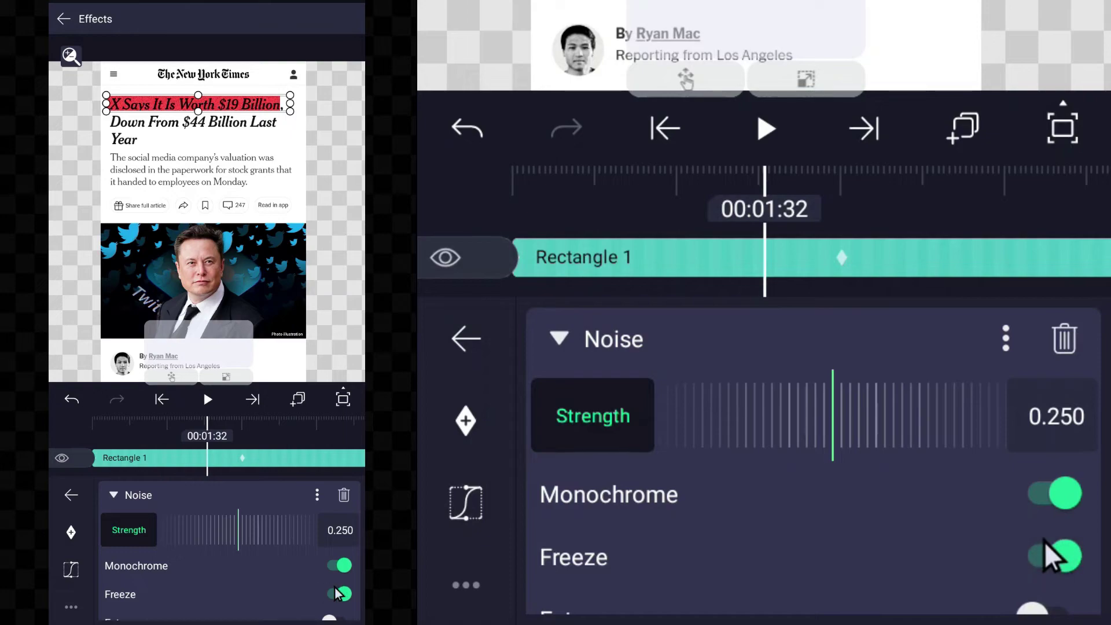
{"action": "mouse_move", "coordinate": [833, 416]}
{"action": "left_mouse_down"}
{"action": "mouse_move", "coordinate": [755, 416]}
{"action": "mouse_move", "coordinate": [819, 415]}
{"action": "left_mouse_up"}
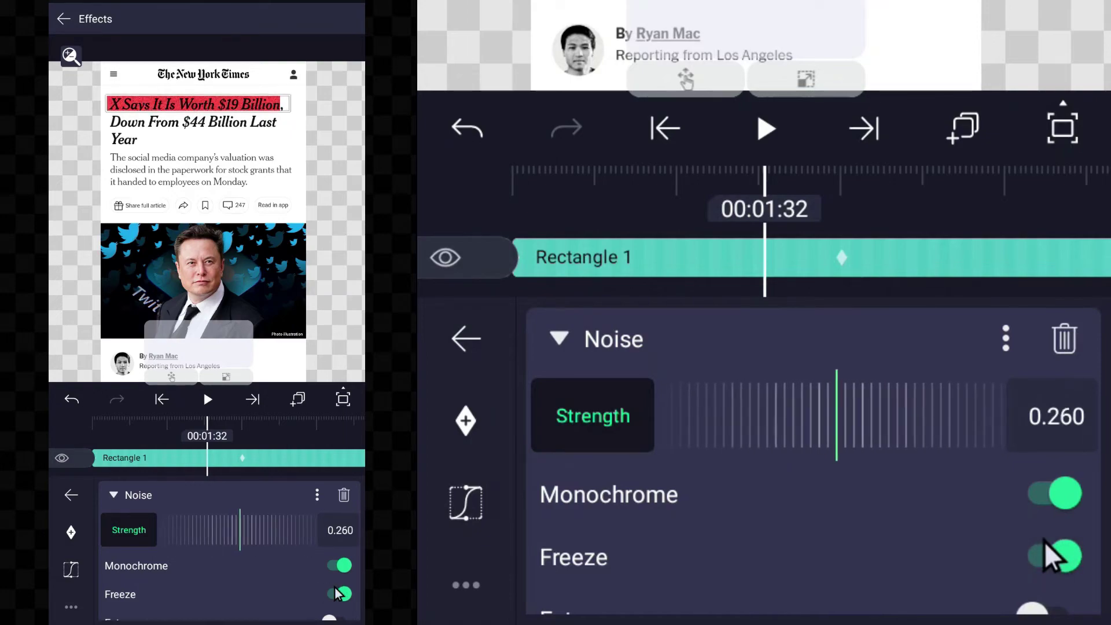
{"action": "key", "text": "Escape"}
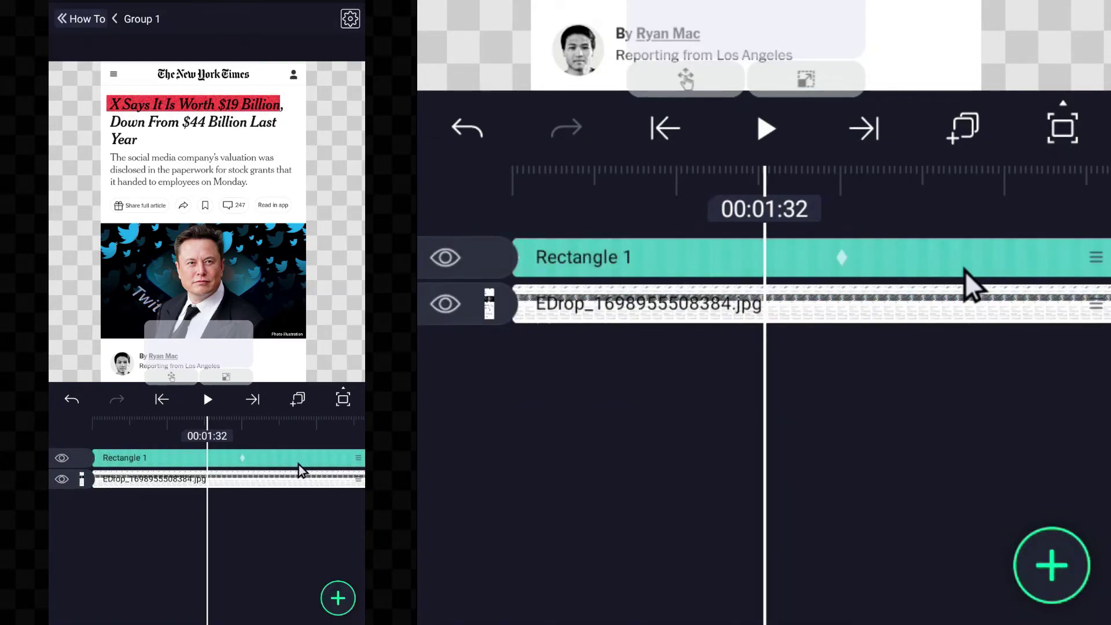
Add the Distortion/Warp effect Turbulent Displace with Standard Settings to the rectangle at 00:01:42
{"action": "left_click", "coordinate": [297, 460]}
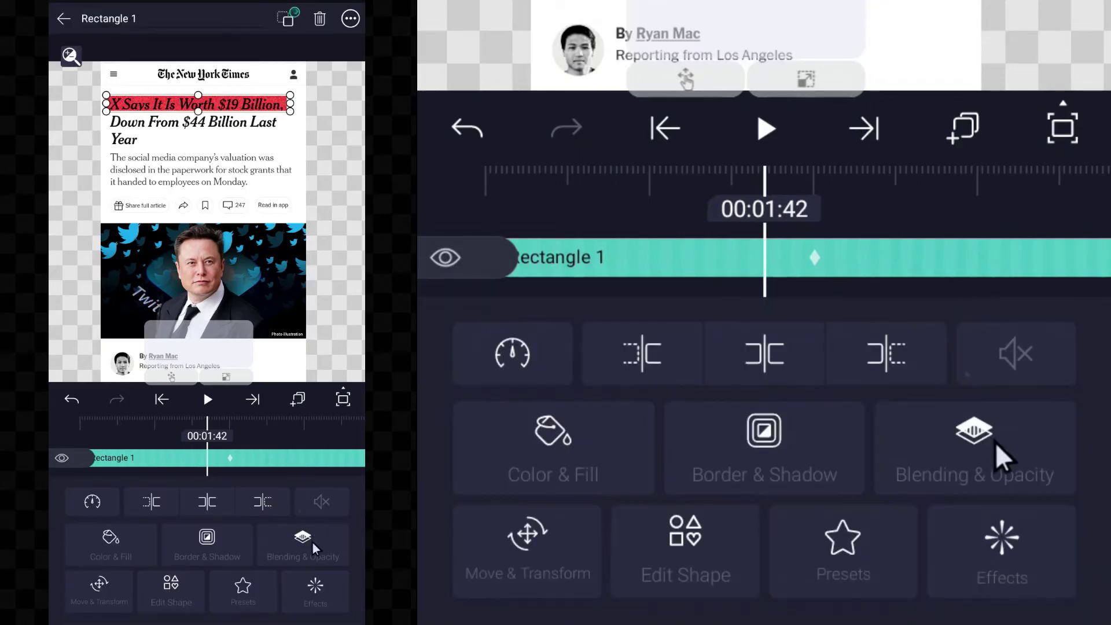
{"action": "left_click", "coordinate": [316, 590]}
{"action": "left_click", "coordinate": [306, 556]}
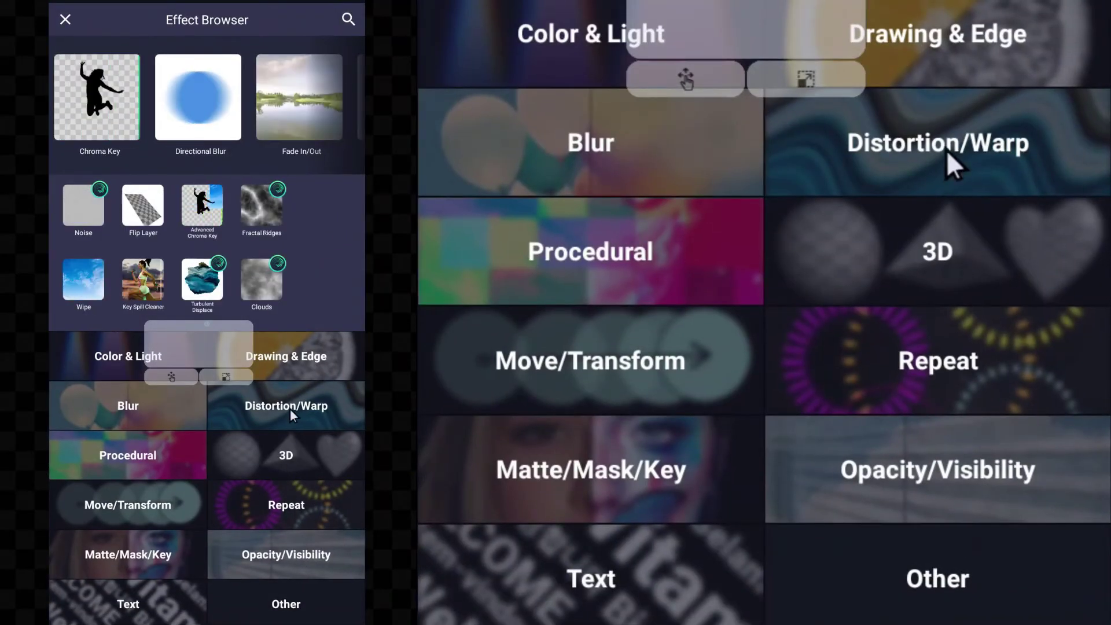
{"action": "left_click", "coordinate": [290, 408]}
{"action": "scroll", "coordinate": [278, 506], "scroll_direction": "down", "scroll_amount": 5}
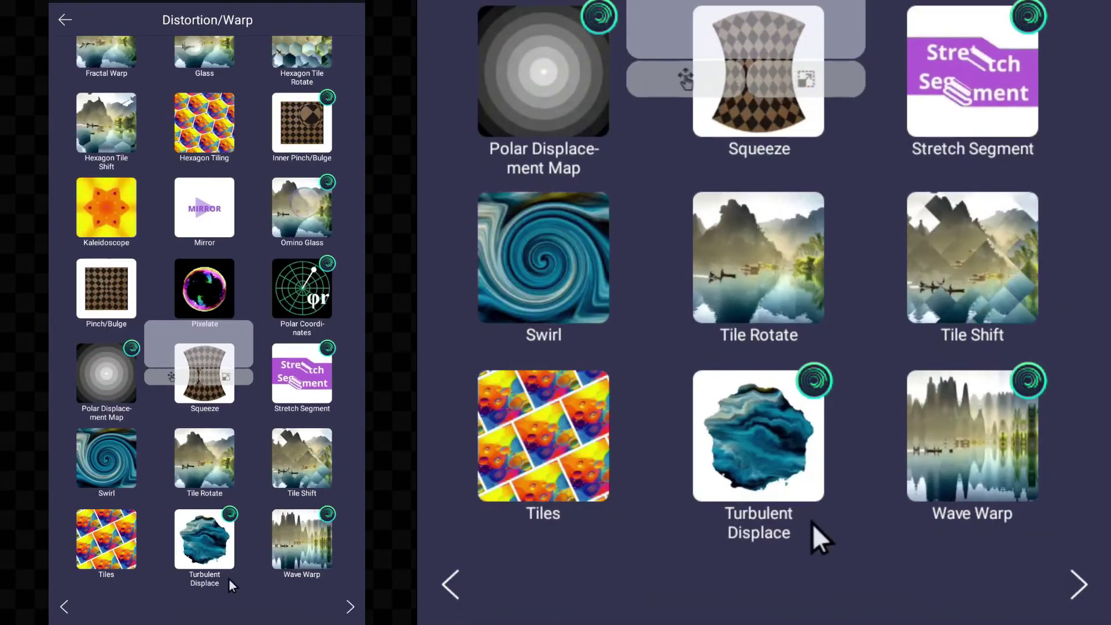
{"action": "left_click", "coordinate": [216, 554]}
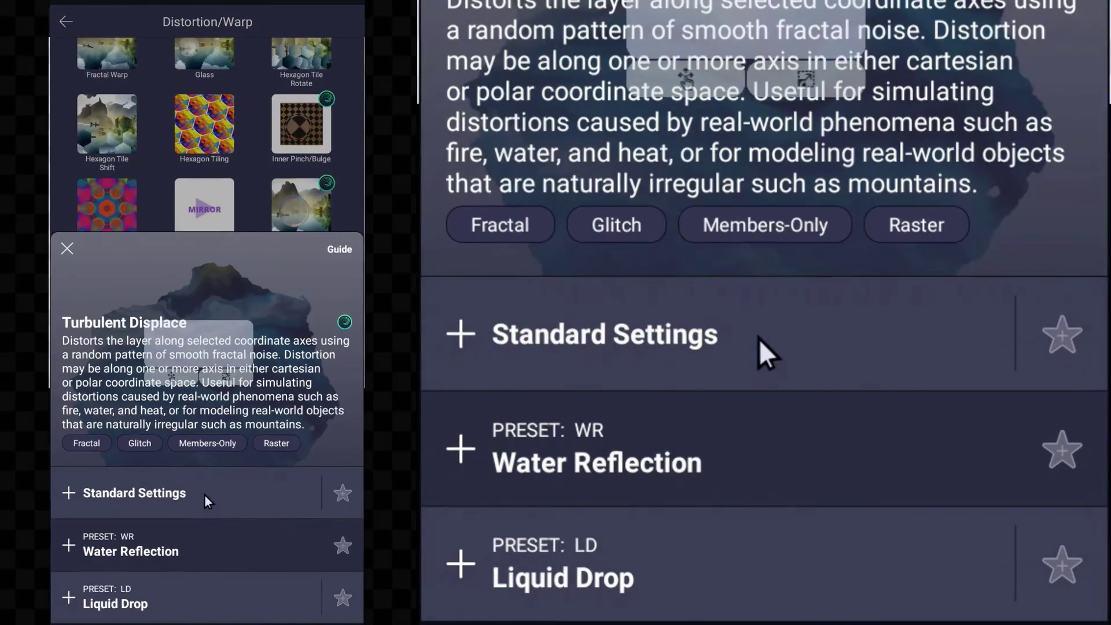
{"action": "left_click", "coordinate": [206, 498]}
{"action": "left_click", "coordinate": [211, 560]}
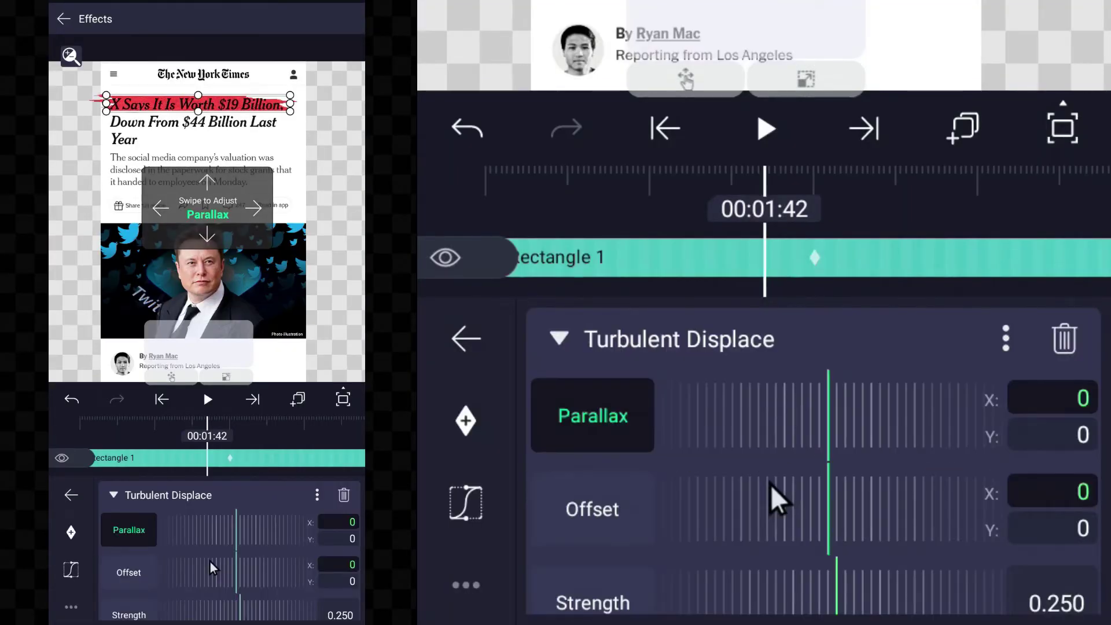
Lower the Turbulent Displace strength to 0.026 to give the highlight slightly rough edges
{"action": "scroll", "coordinate": [209, 561], "scroll_direction": "down", "scroll_amount": 1}
{"action": "scroll", "coordinate": [209, 560], "scroll_direction": "right", "scroll_amount": 1}
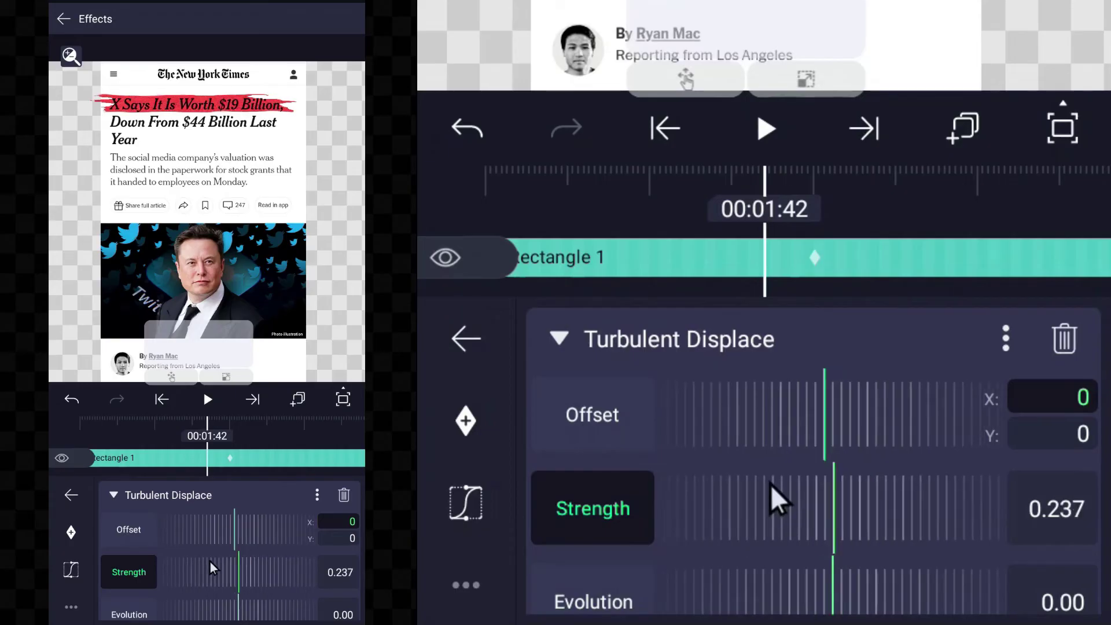
{"action": "scroll", "coordinate": [210, 561], "scroll_direction": "down", "scroll_amount": 5}
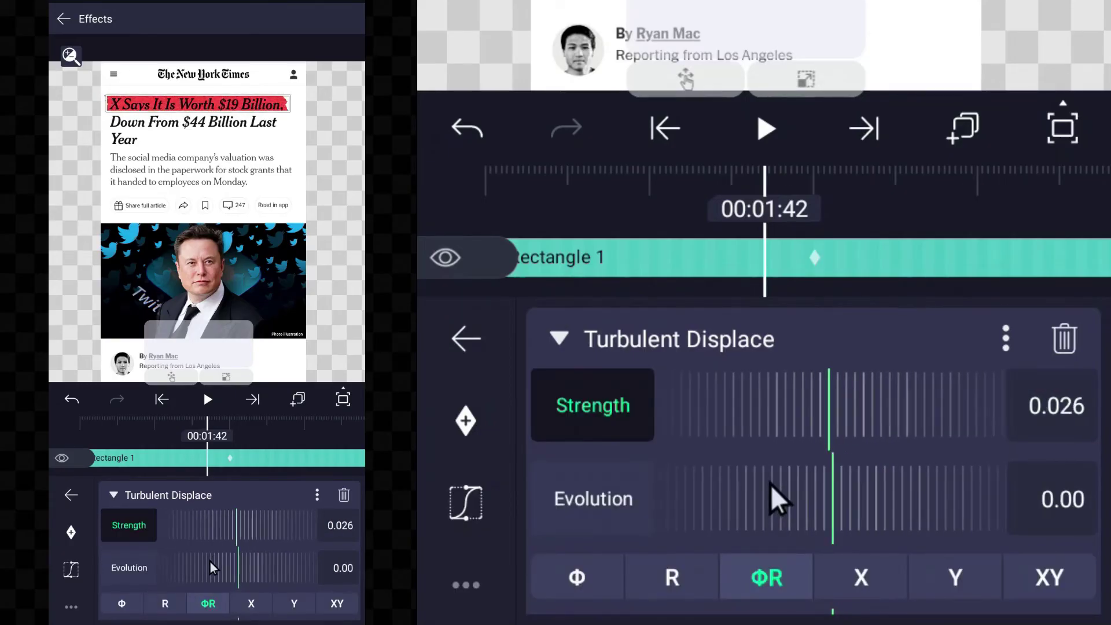
Fine-tune the Turbulent Displace strength, trying 0.052 before lowering it again, and close the effect's settings
{"action": "scroll", "coordinate": [210, 561], "scroll_direction": "up", "scroll_amount": 5}
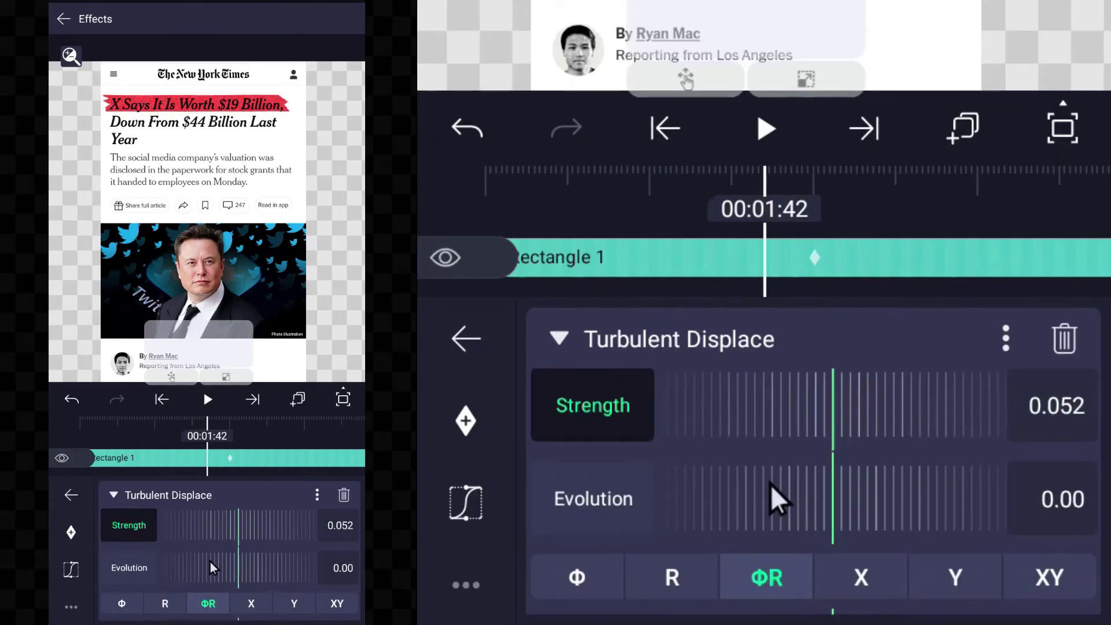
{"action": "left_click_drag", "start_coordinate": [238, 526], "coordinate": [236, 526]}
{"action": "mouse_move", "coordinate": [209, 564]}
{"action": "left_mouse_down"}
{"action": "mouse_move", "coordinate": [227, 564]}
{"action": "mouse_move", "coordinate": [204, 565]}
{"action": "left_mouse_up"}
{"action": "key", "text": "Escape"}
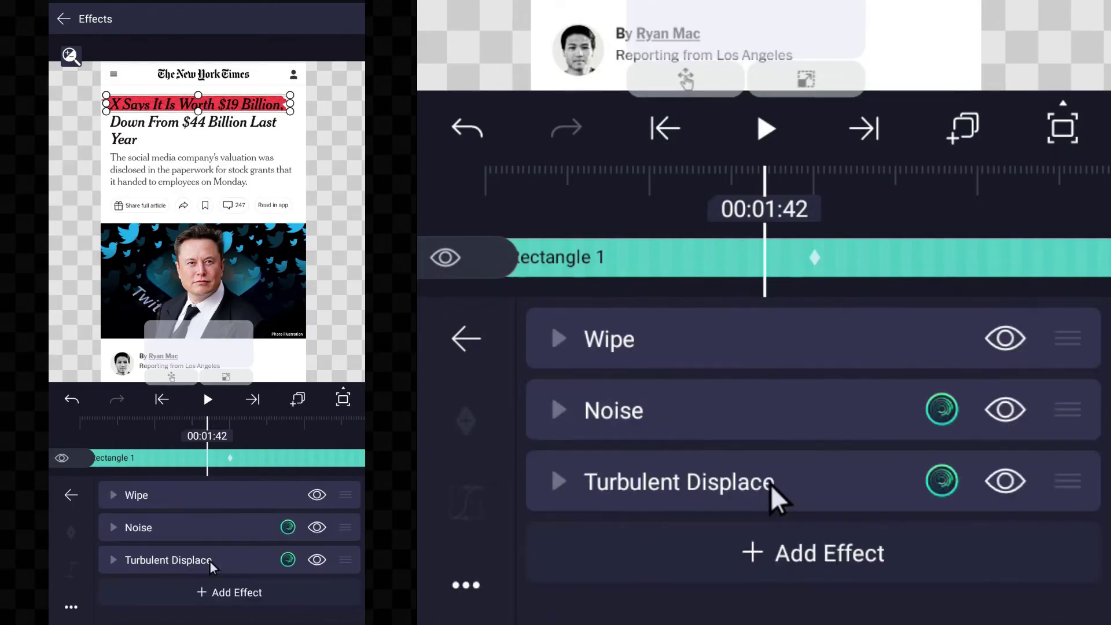
Turn off the Turbulent Displace effect on Rectangle 1 and leave its effects list
{"action": "key", "text": "Escape"}
{"action": "scroll", "coordinate": [209, 491], "scroll_direction": "down", "scroll_amount": 3}
{"action": "left_click", "coordinate": [207, 463]}
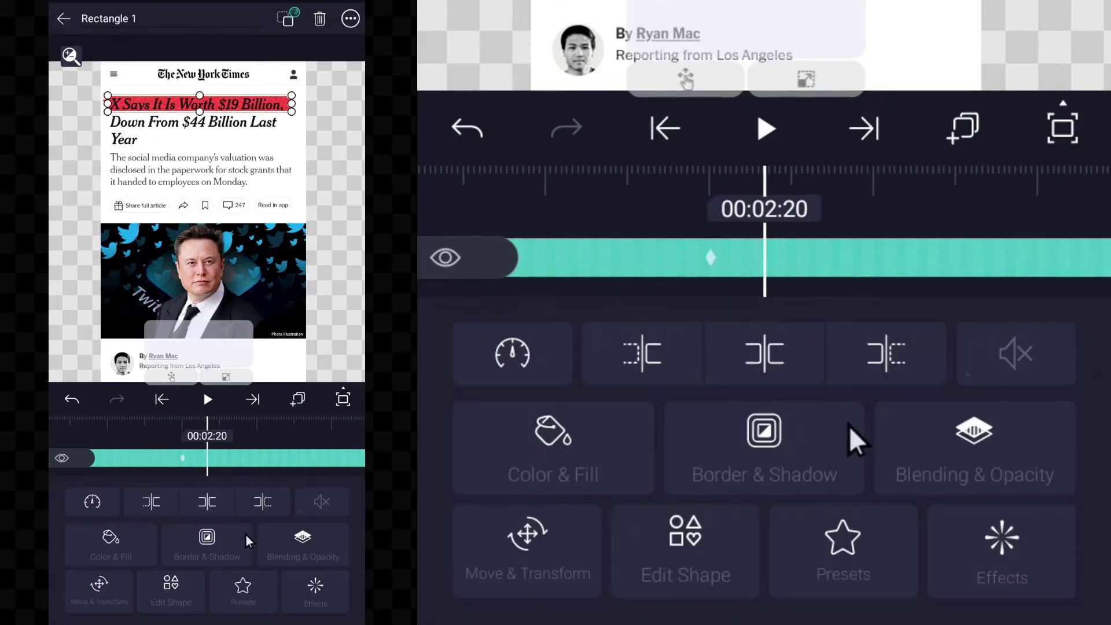
{"action": "left_click", "coordinate": [306, 590]}
{"action": "left_click", "coordinate": [311, 560]}
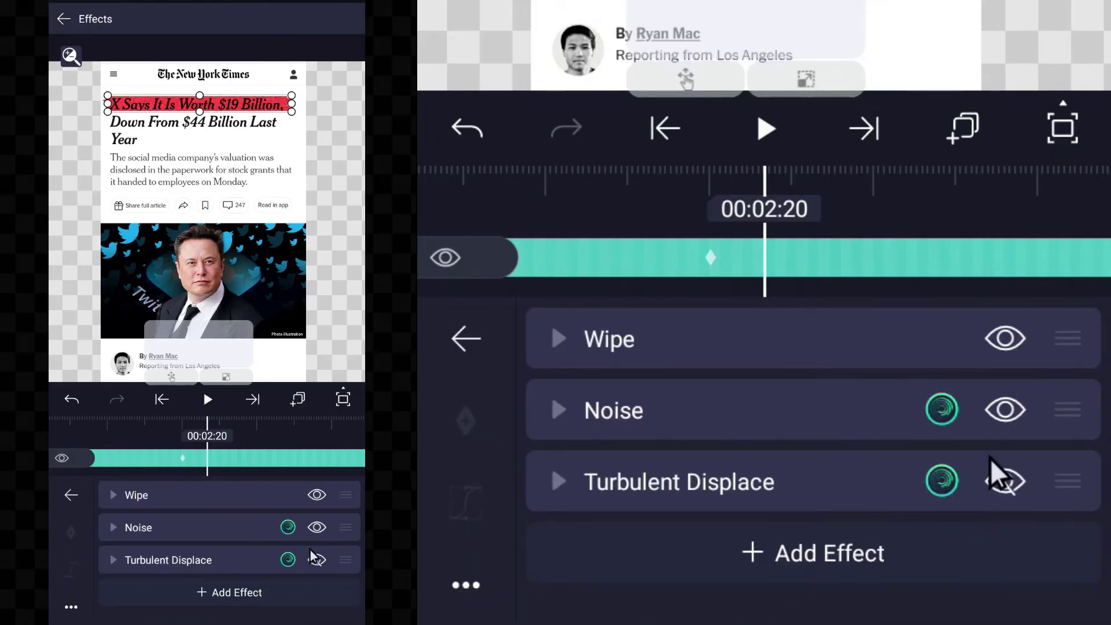
{"action": "key", "text": "Escape"}
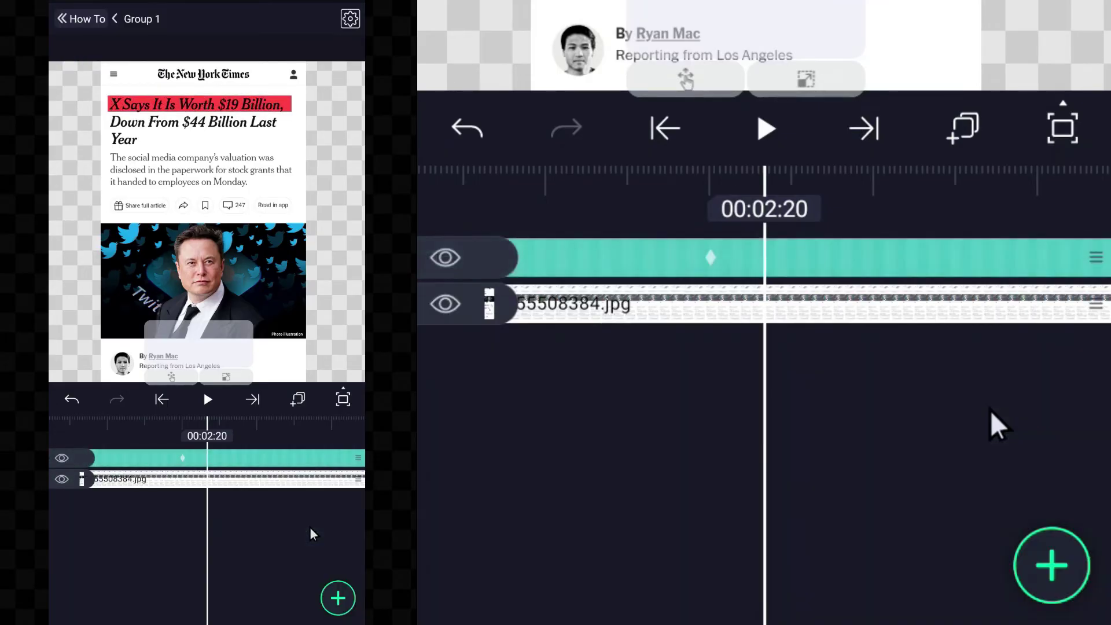
Duplicate Rectangle 1 and move the lower one over the second headline line, at X 954.03, Y 97.92
{"action": "left_click", "coordinate": [300, 458]}
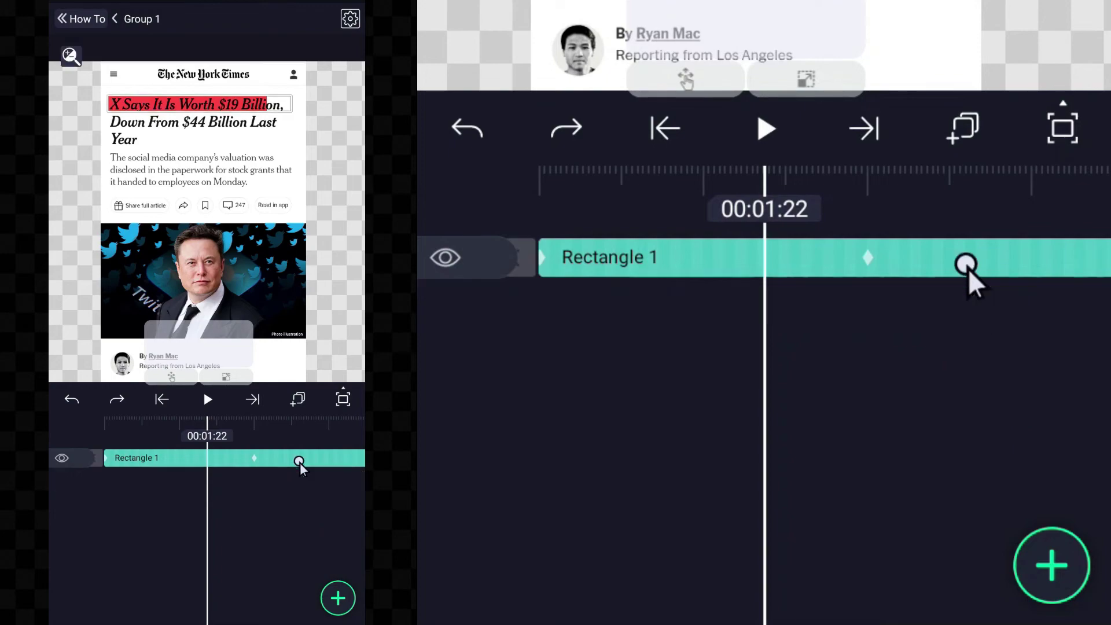
{"action": "left_click", "coordinate": [298, 399]}
{"action": "left_click", "coordinate": [297, 462]}
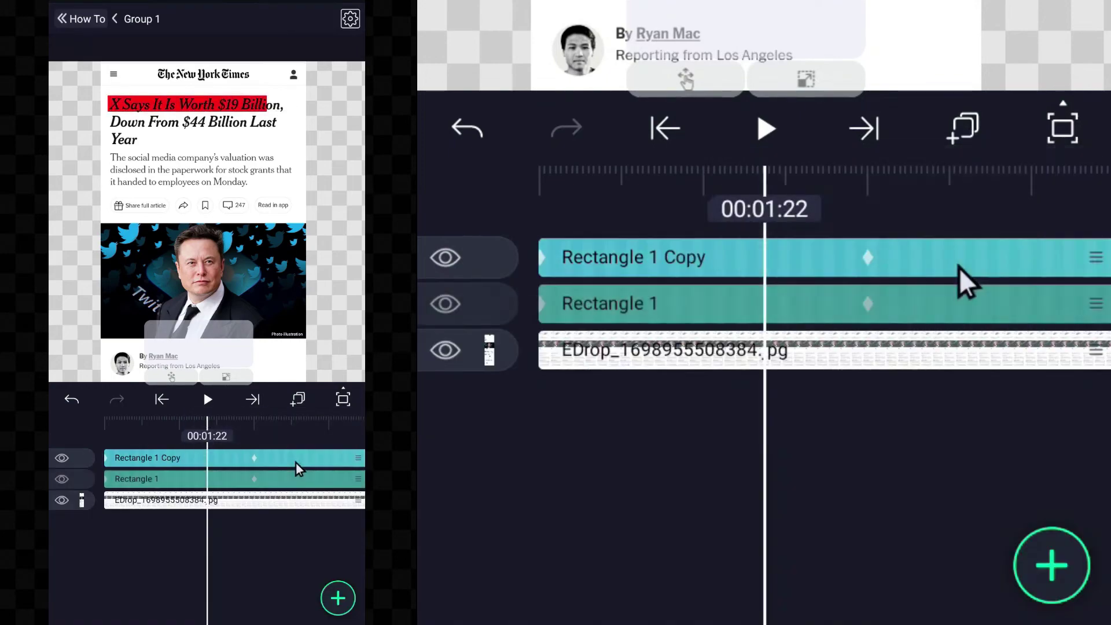
{"action": "left_click", "coordinate": [296, 470]}
{"action": "left_click", "coordinate": [99, 587]}
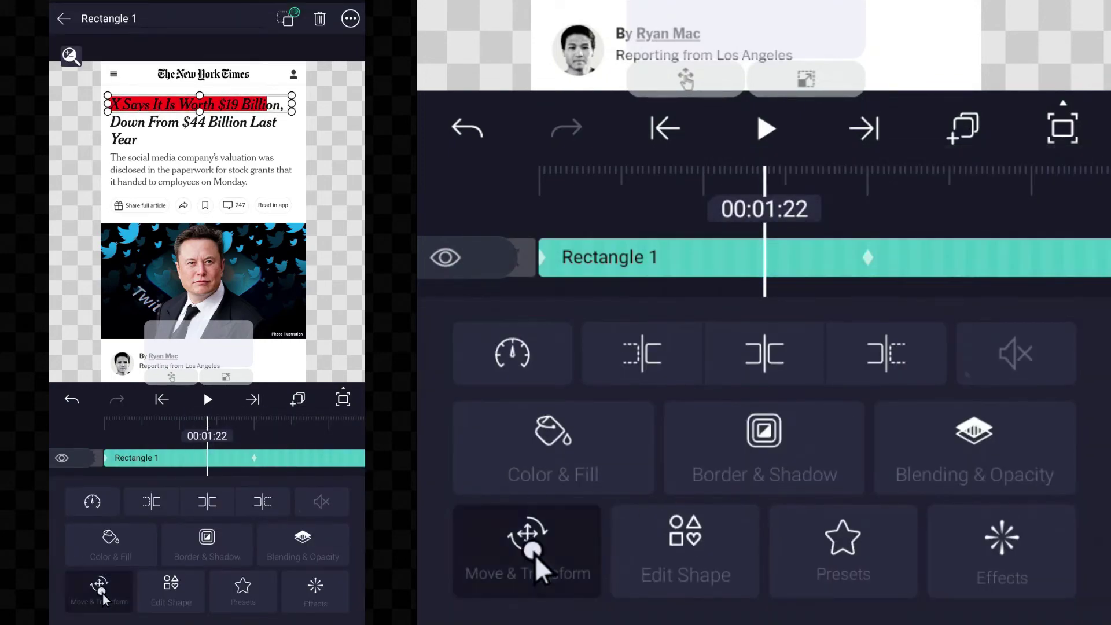
{"action": "left_click_drag", "start_coordinate": [174, 568], "coordinate": [176, 566]}
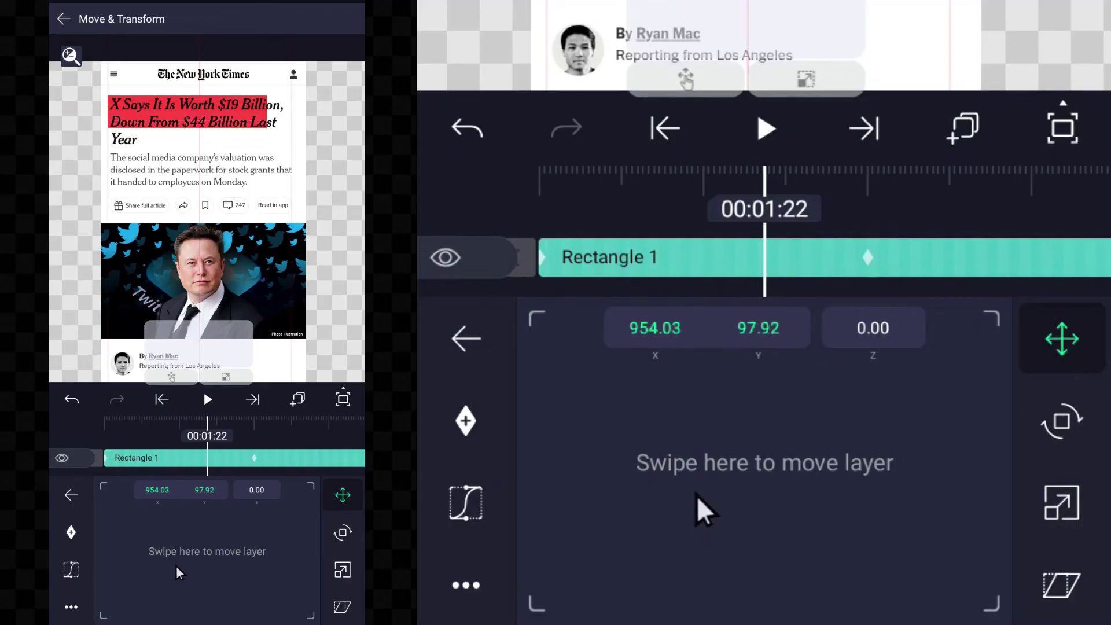
{"action": "left_click_drag", "start_coordinate": [255, 458], "coordinate": [208, 458]}
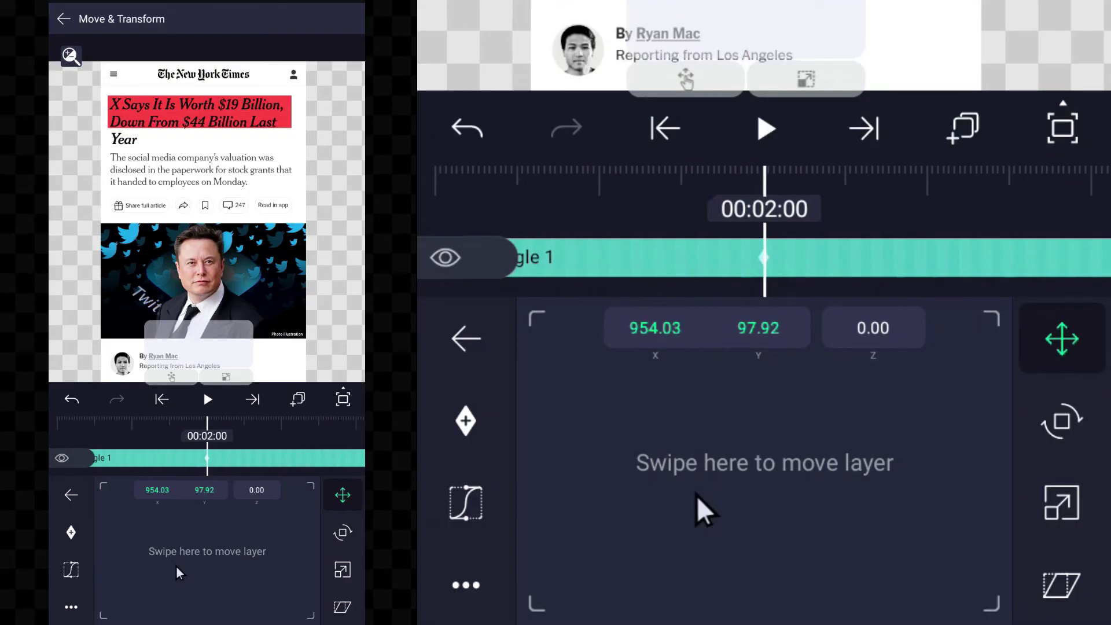
{"action": "left_click", "coordinate": [234, 423]}
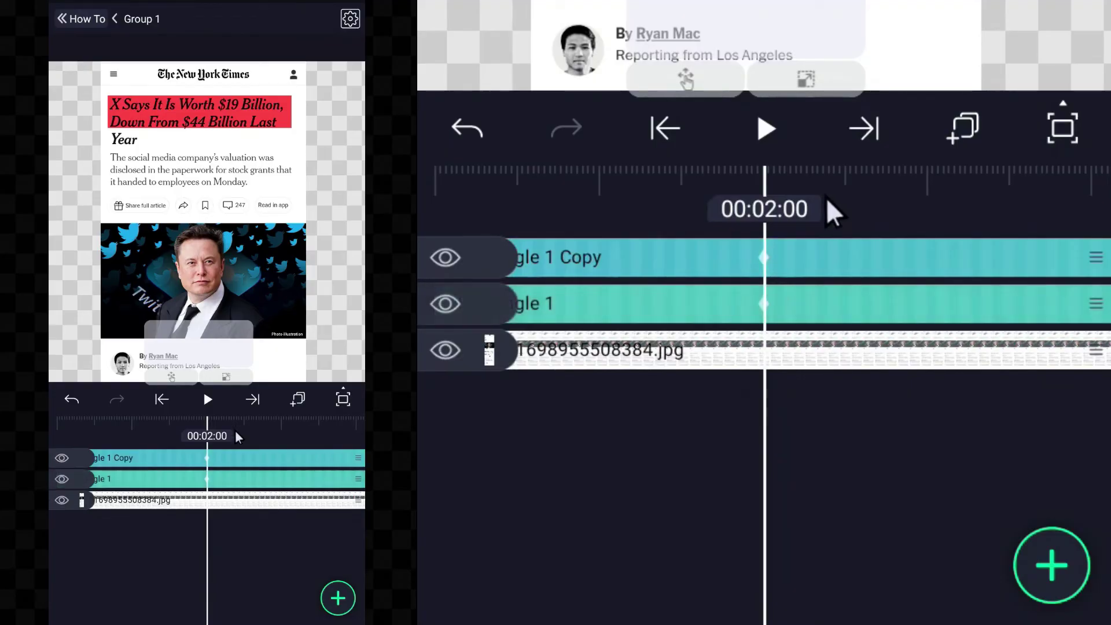
Duplicate the second-line rectangle and move one over the third headline line, at X 954.03, Y 125.08
{"action": "left_click", "coordinate": [283, 483]}
{"action": "left_click", "coordinate": [301, 396]}
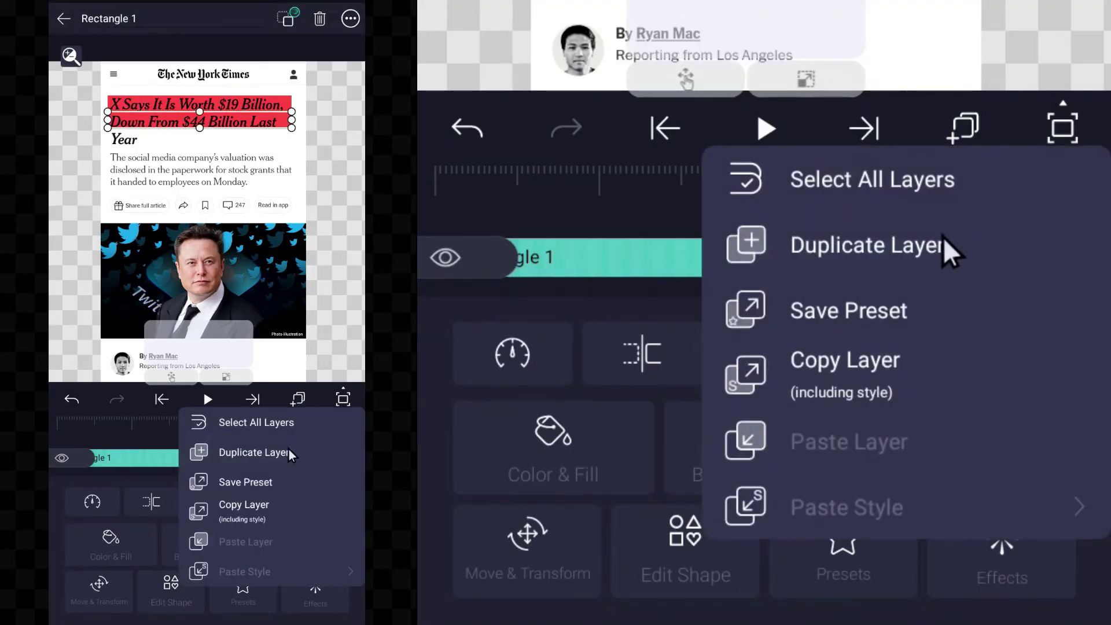
{"action": "left_click", "coordinate": [287, 449]}
{"action": "left_click", "coordinate": [275, 510]}
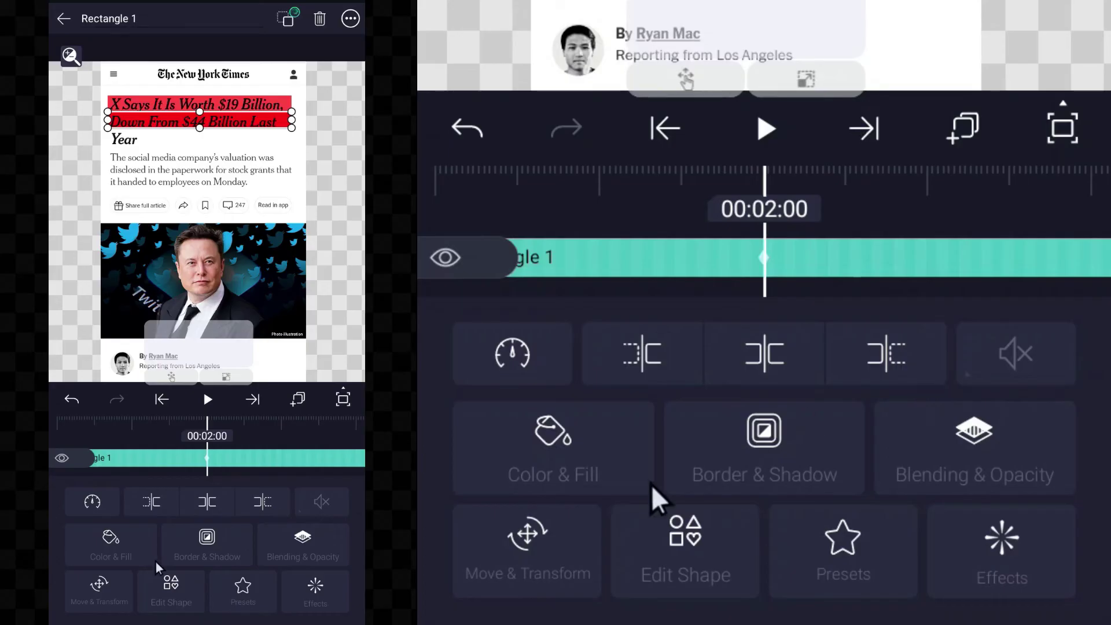
{"action": "left_click", "coordinate": [120, 592]}
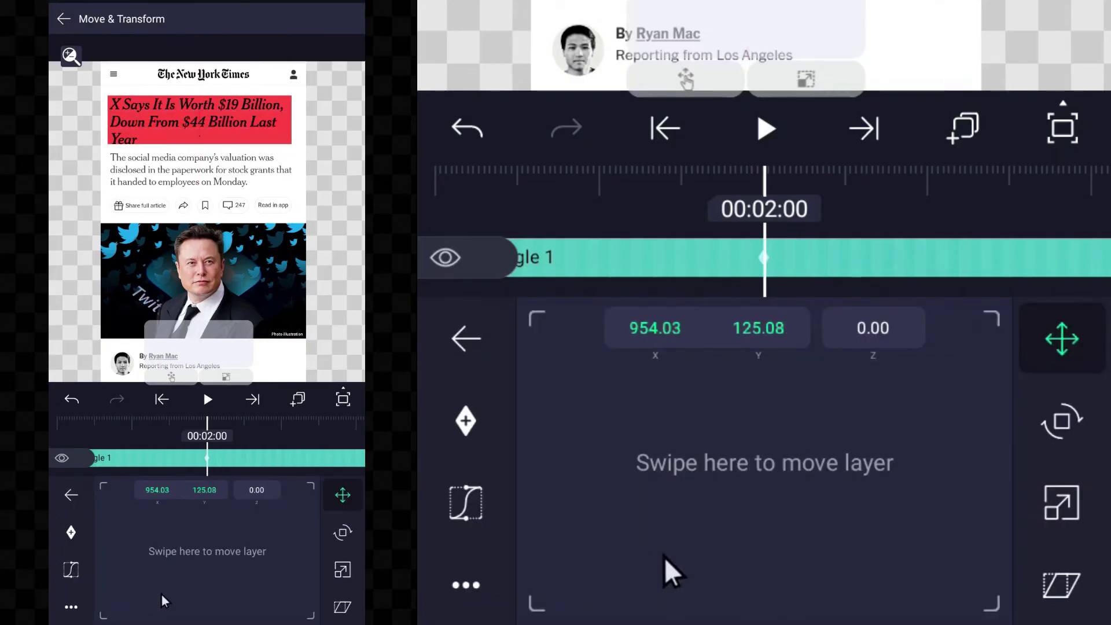
Narrow the third-line rectangle to a width of about 111 to suit the short word "Year"
{"action": "left_click", "coordinate": [343, 570]}
{"action": "scroll", "coordinate": [251, 588], "scroll_direction": "down", "scroll_amount": 10}
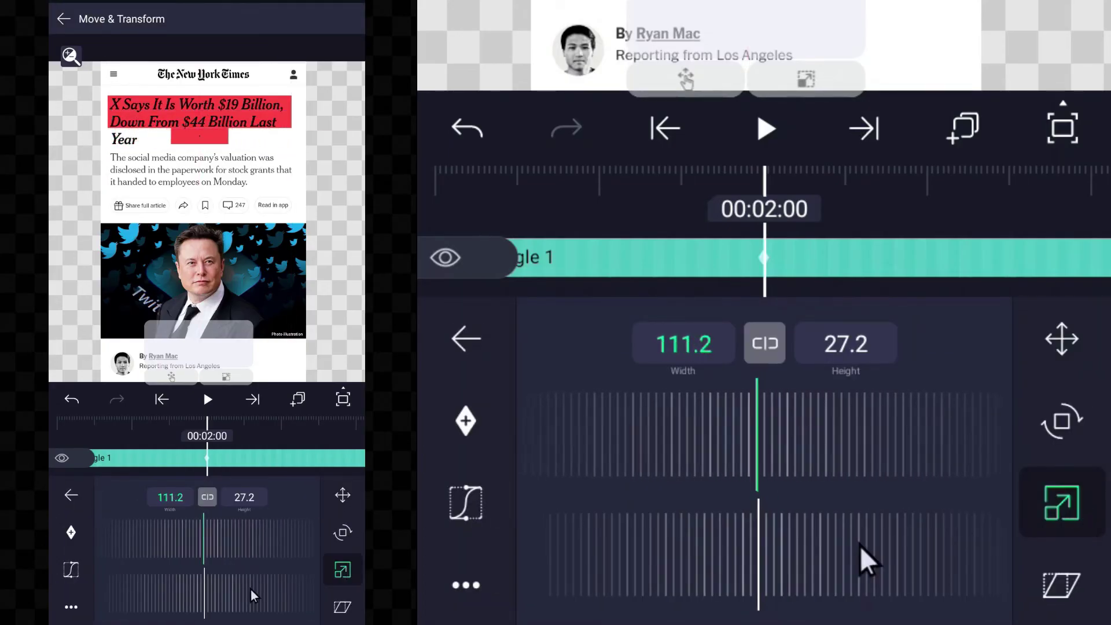
{"action": "scroll", "coordinate": [251, 588], "scroll_direction": "down", "scroll_amount": 3}
{"action": "scroll", "coordinate": [251, 588], "scroll_direction": "up", "scroll_amount": 2}
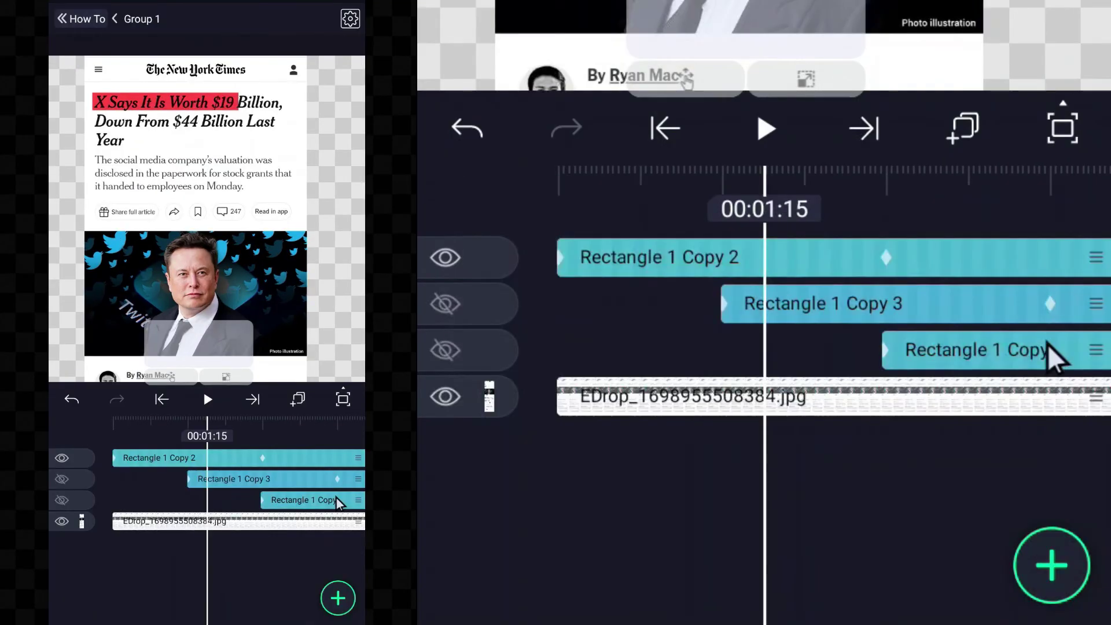
Play back the staggered highlight wipes inside Group 1 and the full animation in the How To project
{"action": "scroll", "coordinate": [335, 497], "scroll_direction": "up", "scroll_amount": 5}
{"action": "key", "text": "space"}
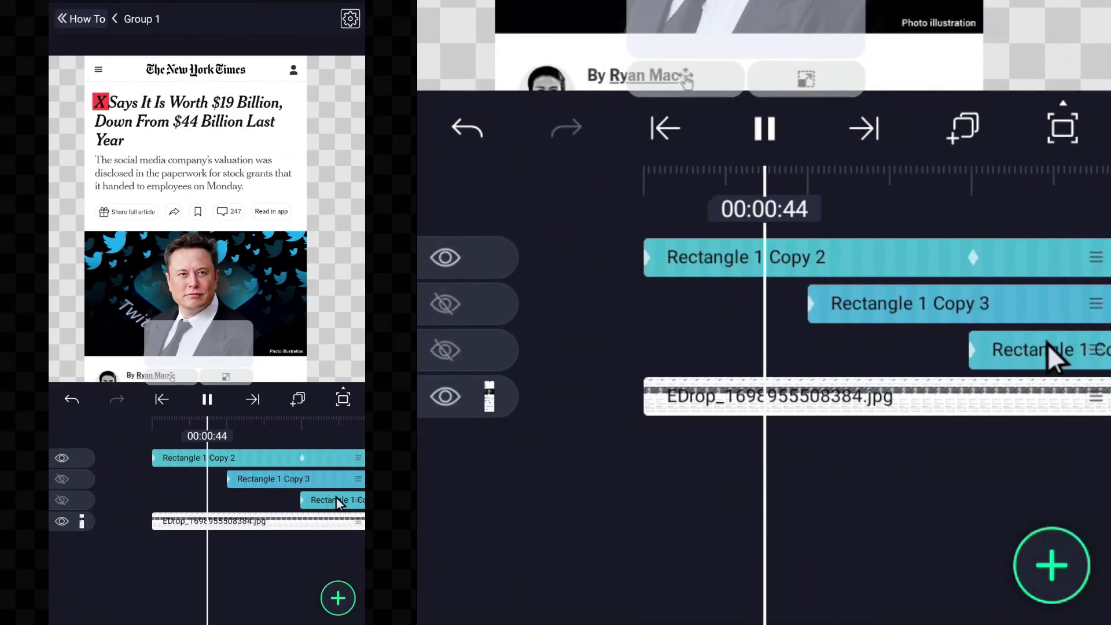
{"action": "key", "text": "space"}
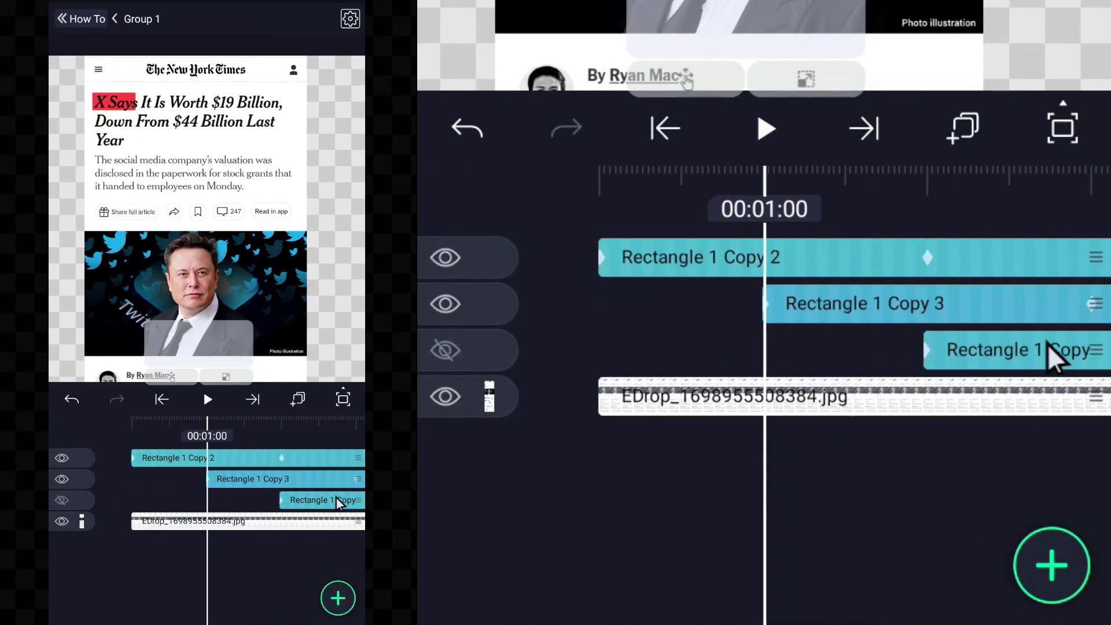
{"action": "key", "text": "space"}
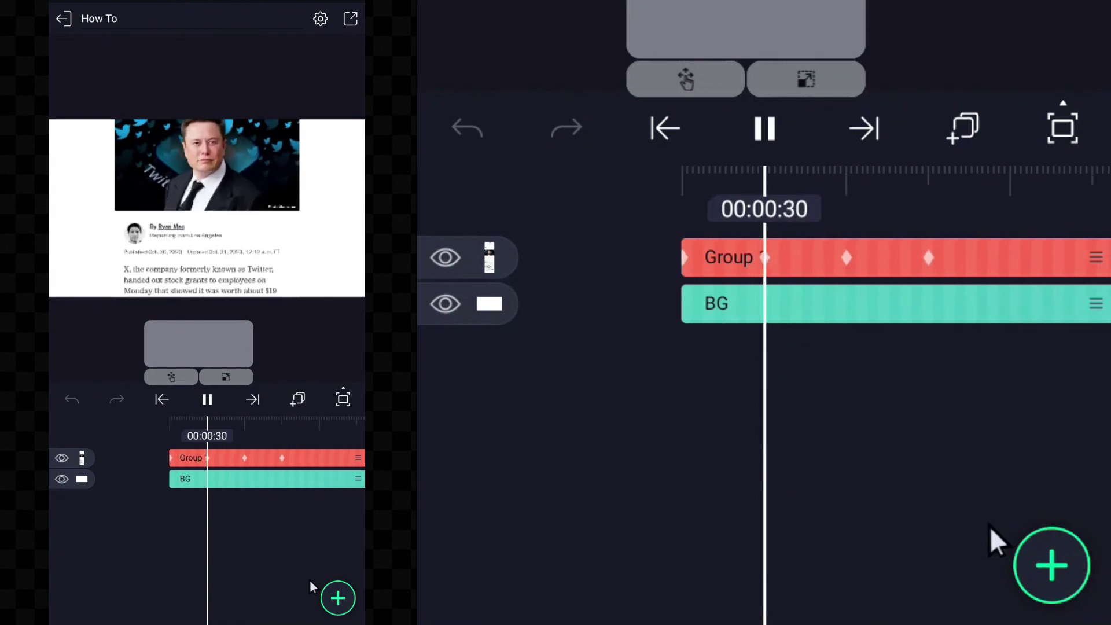
{"action": "key", "text": "space"}
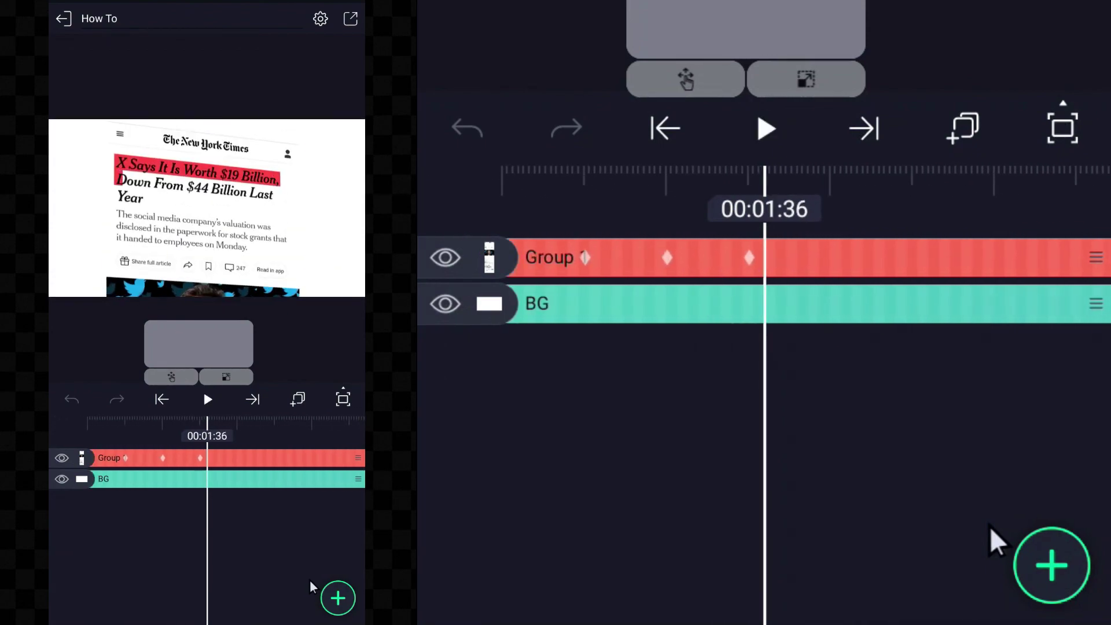
{"action": "key", "text": "space"}
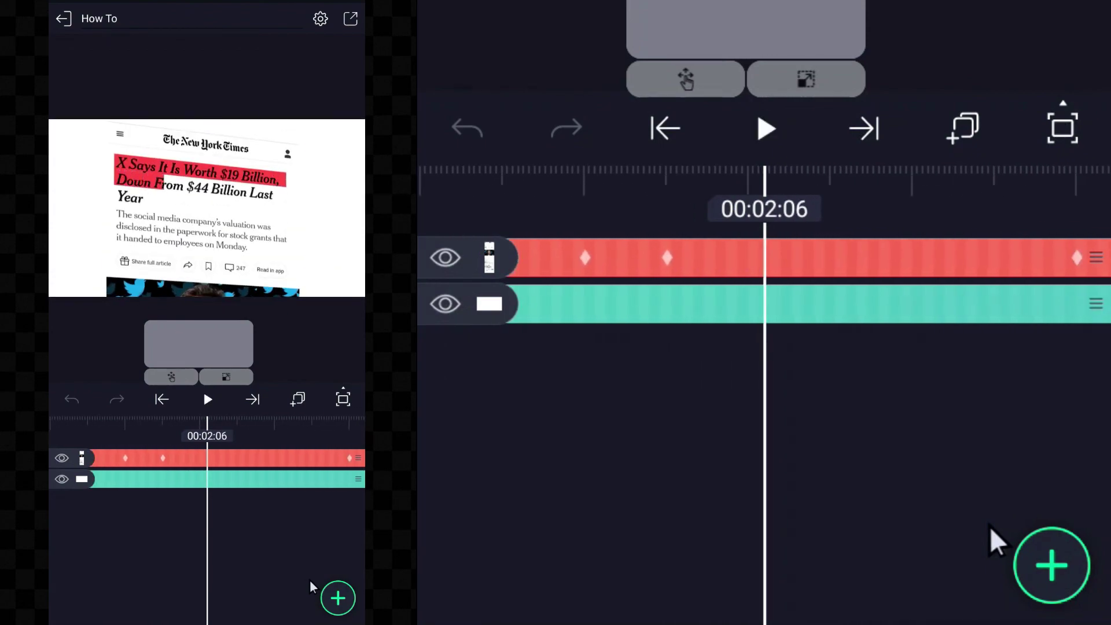